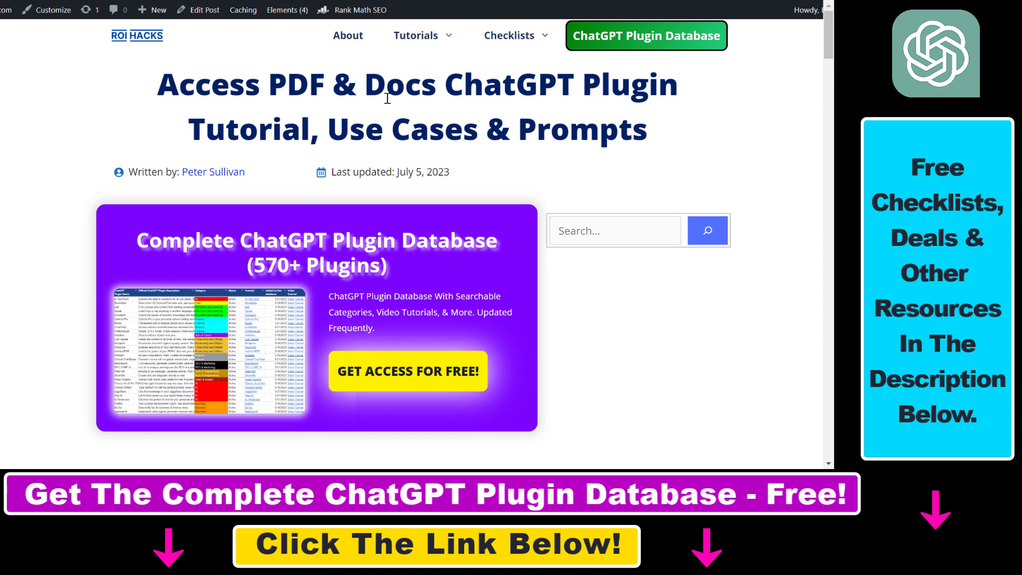
Step: Highlight the article title, then scroll down to the 'Access PDF & Docs ChatGPT Plugin Prompts' heading
{"action": "left_click_drag", "start_coordinate": [159, 96], "coordinate": [663, 102]}
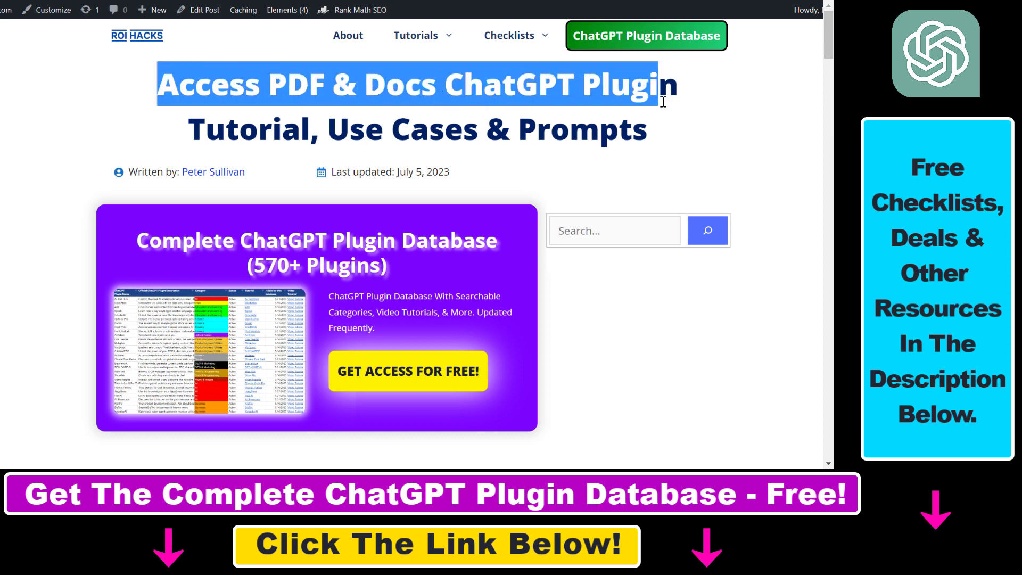
{"action": "left_click_drag", "start_coordinate": [832, 59], "coordinate": [833, 106]}
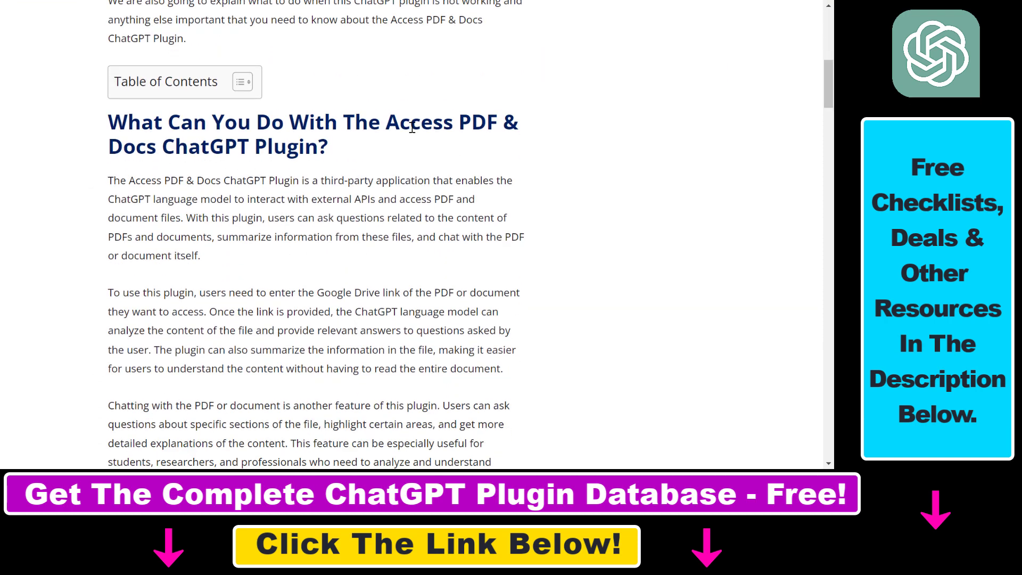
{"action": "scroll", "coordinate": [319, 266], "scroll_direction": "down", "scroll_amount": 5}
{"action": "left_click_drag", "start_coordinate": [108, 380], "coordinate": [389, 387]}
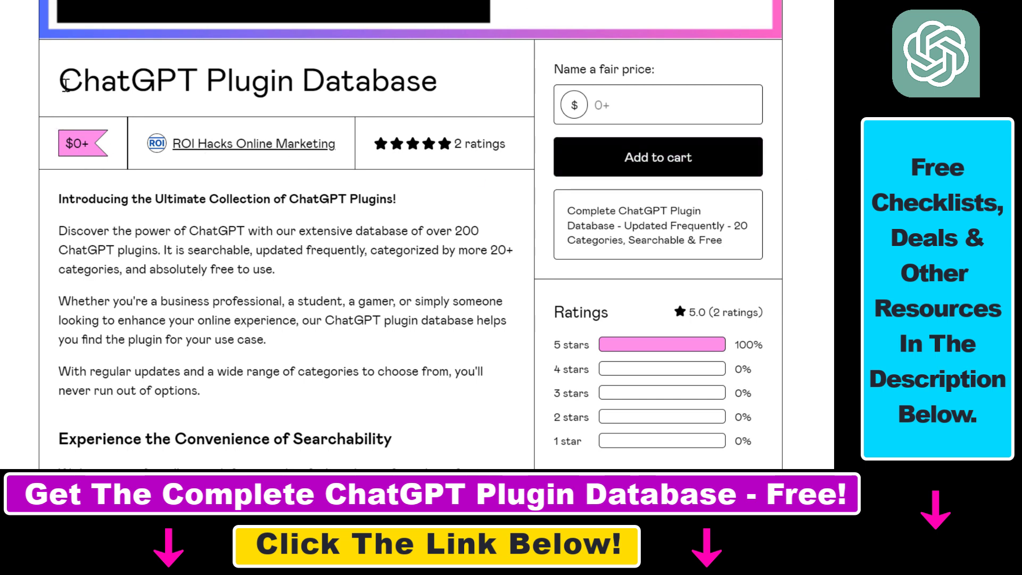
Step: Look over the ChatGPT Plugin Database listing and its Tutorial column
{"action": "left_click_drag", "start_coordinate": [66, 84], "coordinate": [478, 92]}
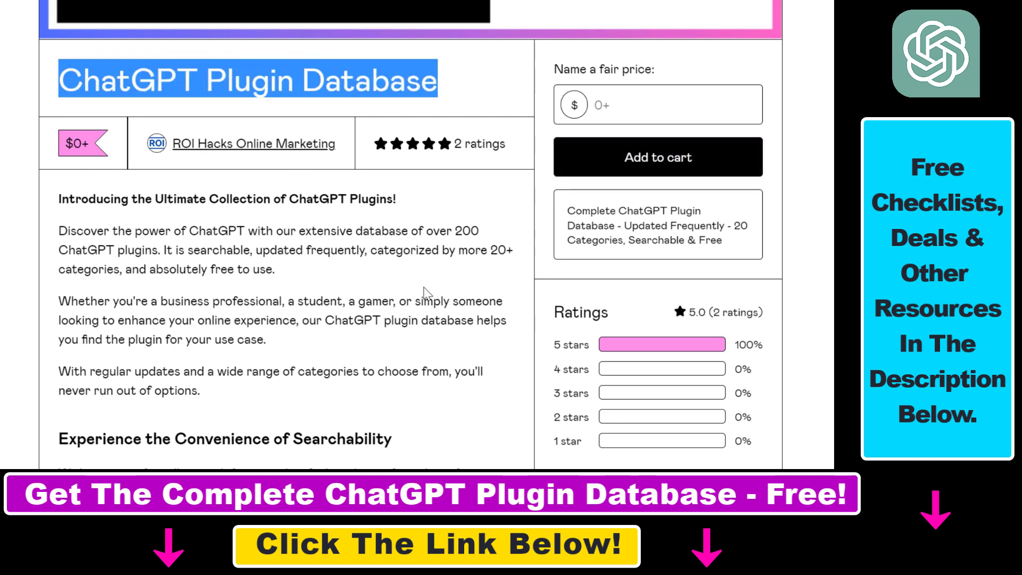
{"action": "scroll", "coordinate": [410, 246], "scroll_direction": "down", "scroll_amount": 4}
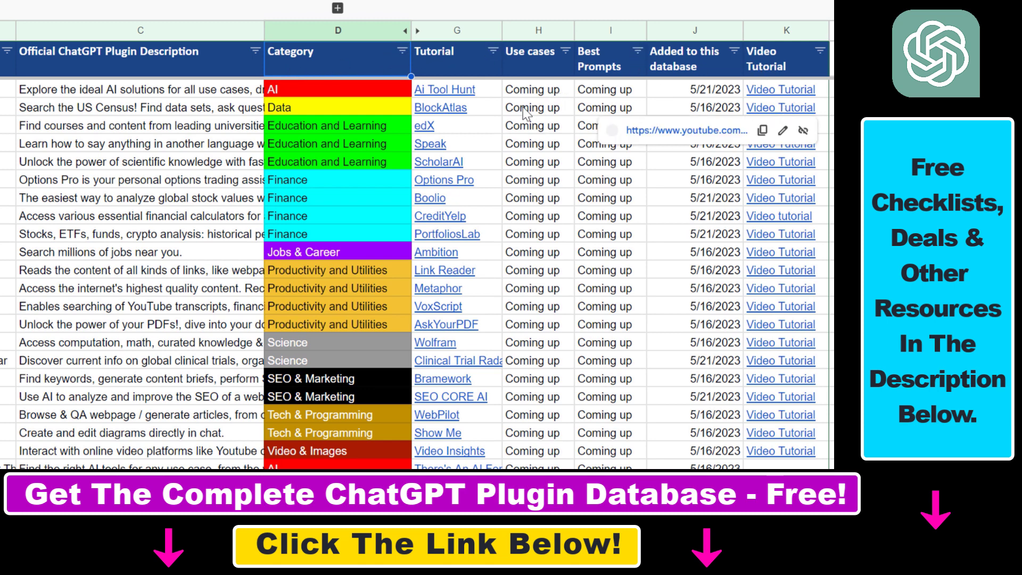
{"action": "left_click", "coordinate": [637, 60]}
{"action": "left_click", "coordinate": [461, 58]}
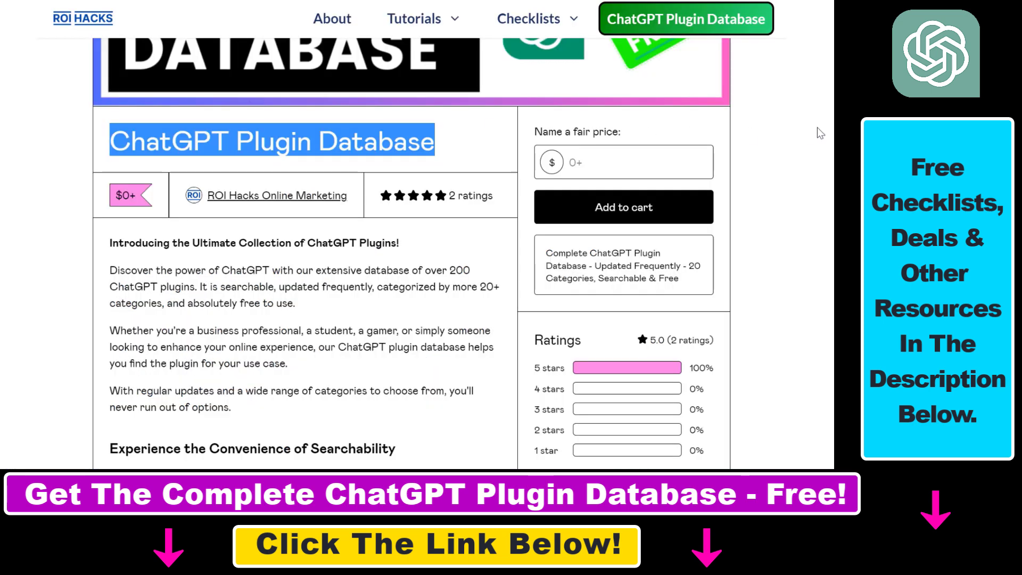
{"action": "scroll", "coordinate": [820, 134], "scroll_direction": "up", "scroll_amount": 9}
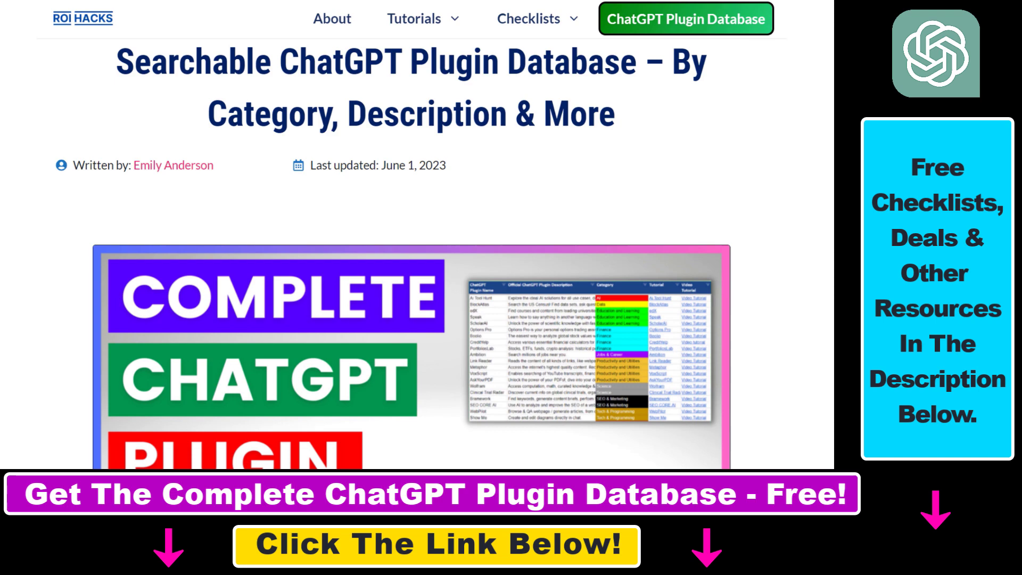
{"action": "scroll", "coordinate": [821, 133], "scroll_direction": "down", "scroll_amount": 8}
{"action": "scroll", "coordinate": [412, 234], "scroll_direction": "down", "scroll_amount": 3}
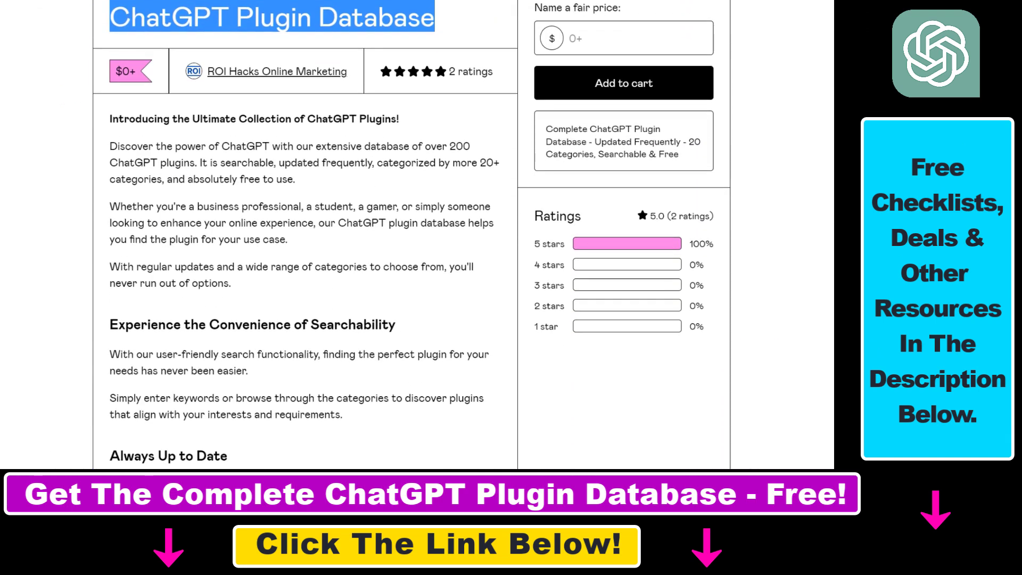
Step: Add the free database to the cart and expand the YouTube video's full description
{"action": "left_click", "coordinate": [581, 40]}
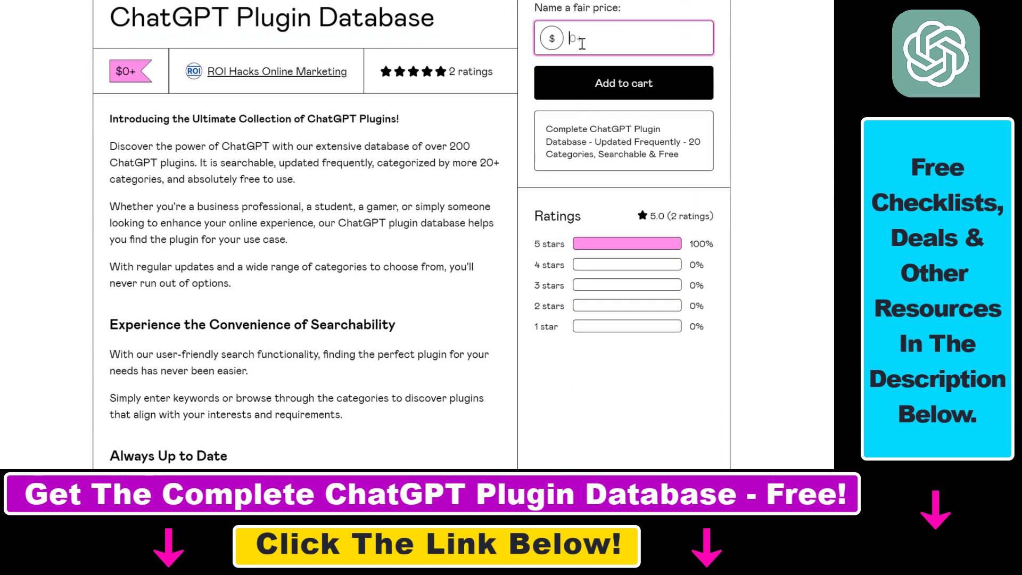
{"action": "left_click", "coordinate": [650, 84]}
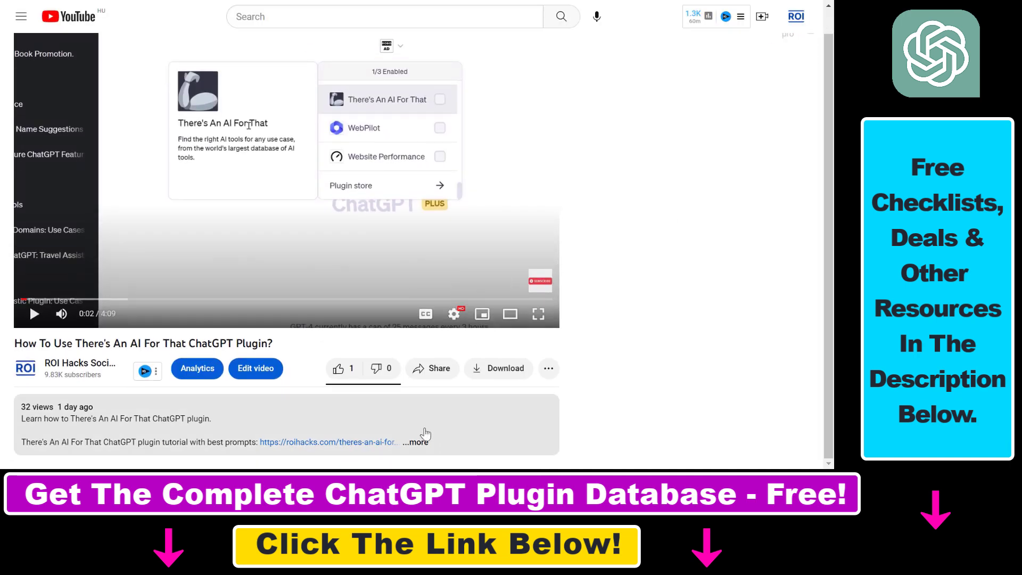
{"action": "left_click", "coordinate": [415, 442]}
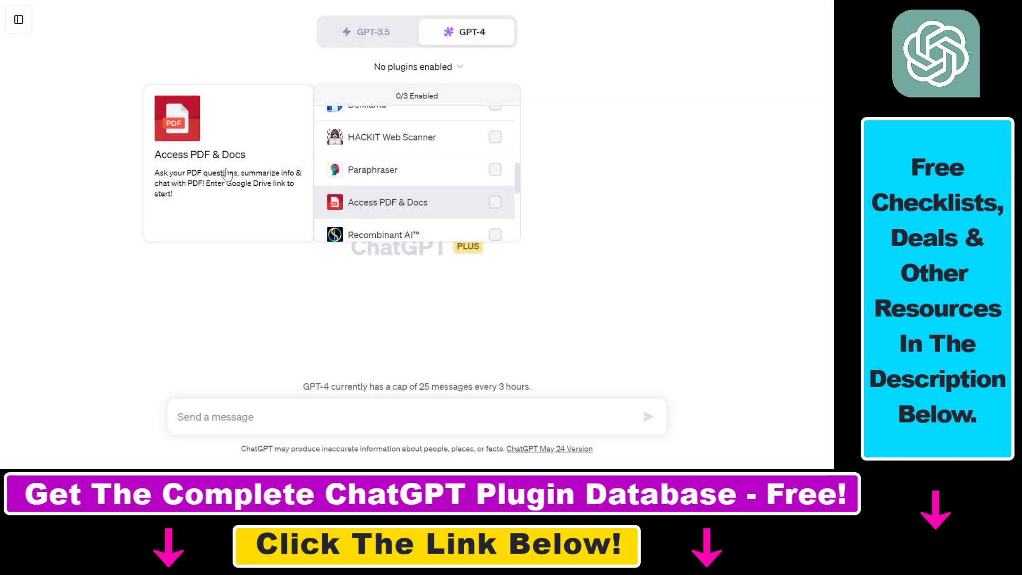
Step: Leave Access PDF & Docs unchecked and close the plugin list
{"action": "left_click", "coordinate": [363, 208]}
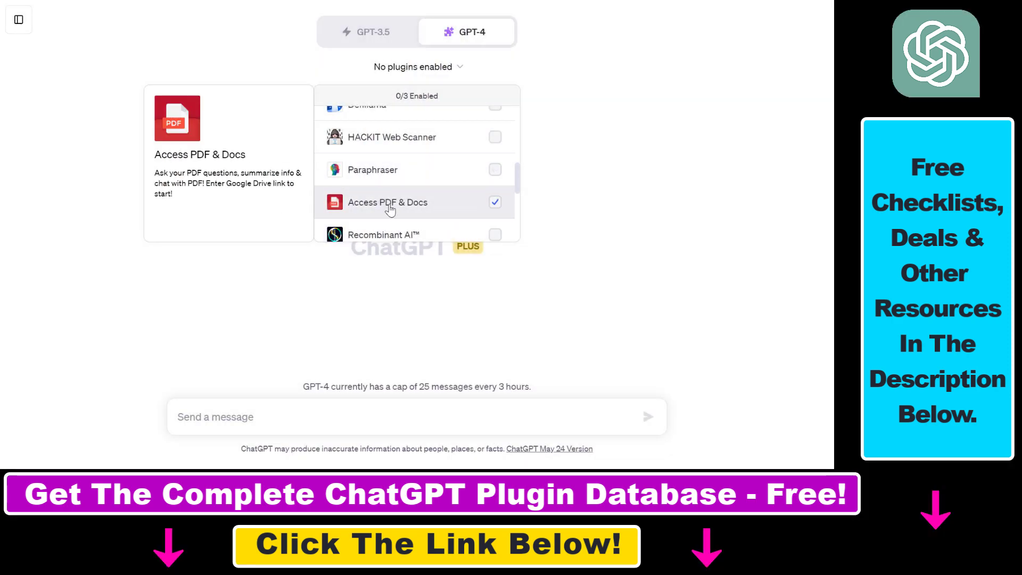
{"action": "left_click", "coordinate": [348, 214]}
{"action": "left_click", "coordinate": [372, 313]}
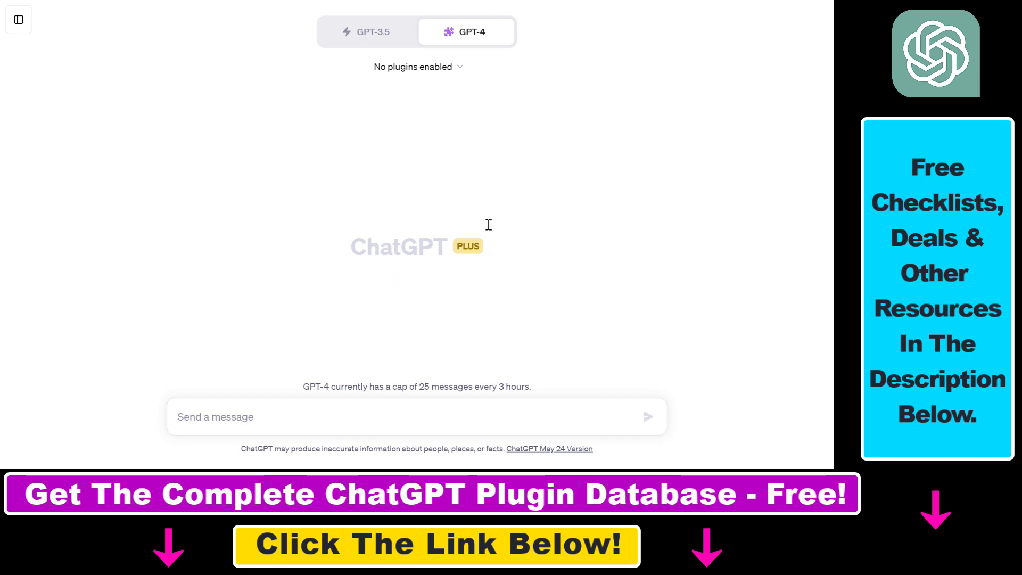
{"action": "left_click_drag", "start_coordinate": [452, 247], "coordinate": [500, 251]}
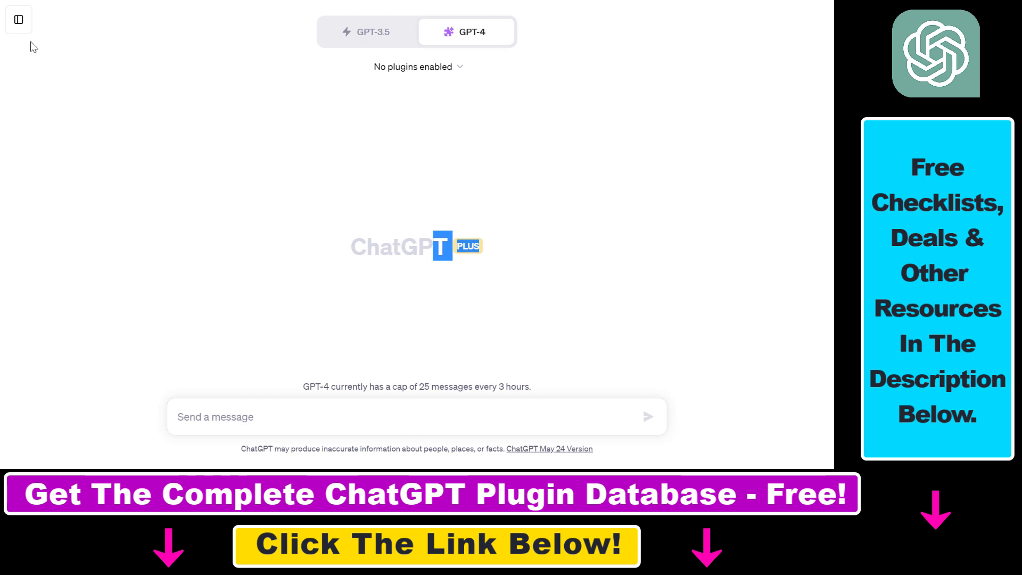
Step: Switch the model to GPT-3.5, then back to GPT-4 with Plugins
{"action": "left_click", "coordinate": [390, 36]}
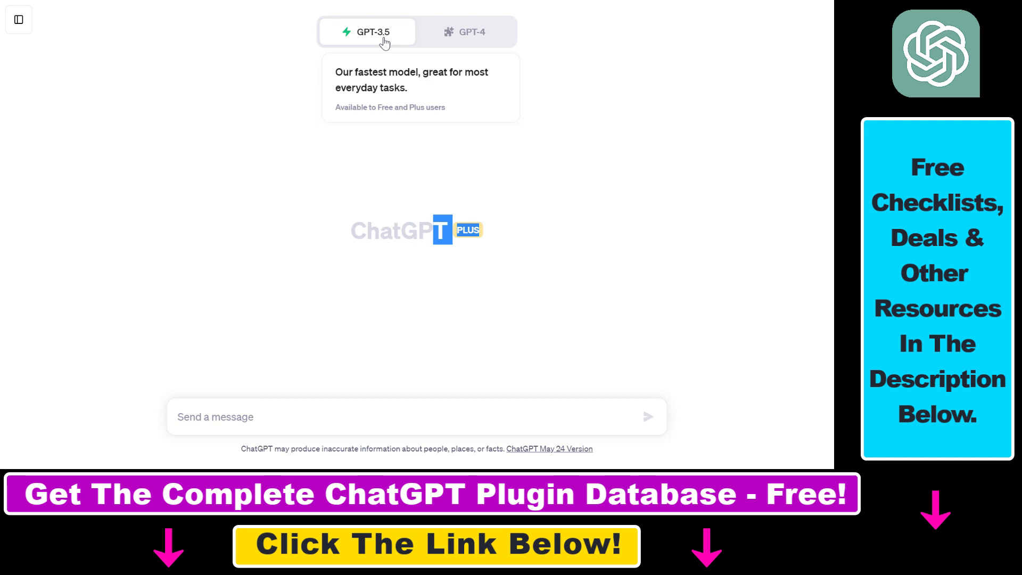
{"action": "mouse_move", "coordinate": [461, 38]}
{"action": "left_click", "coordinate": [375, 183]}
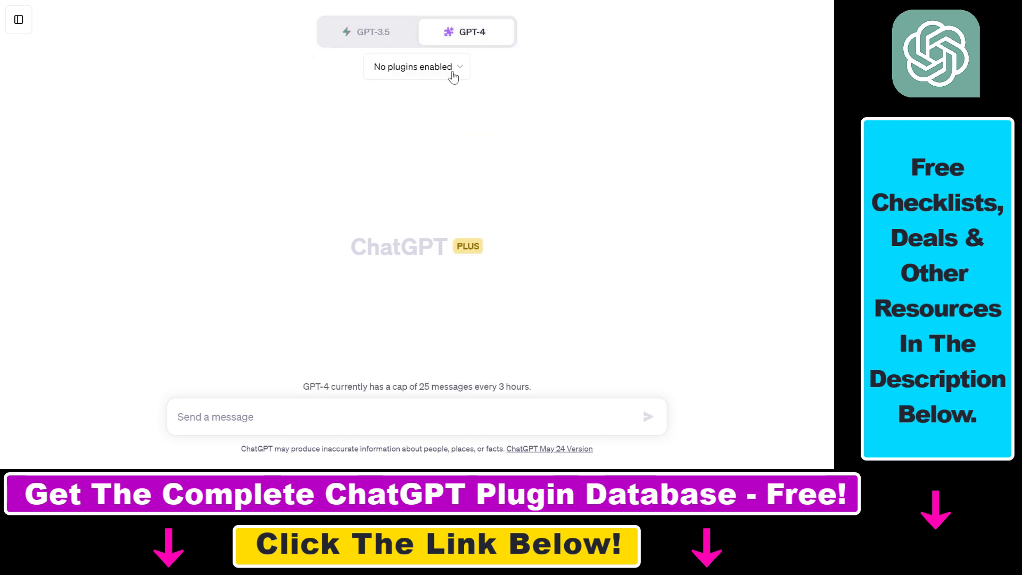
Step: Tick Access PDF & Docs in the plugin list so it shows 1/3 Enabled
{"action": "left_click", "coordinate": [461, 72]}
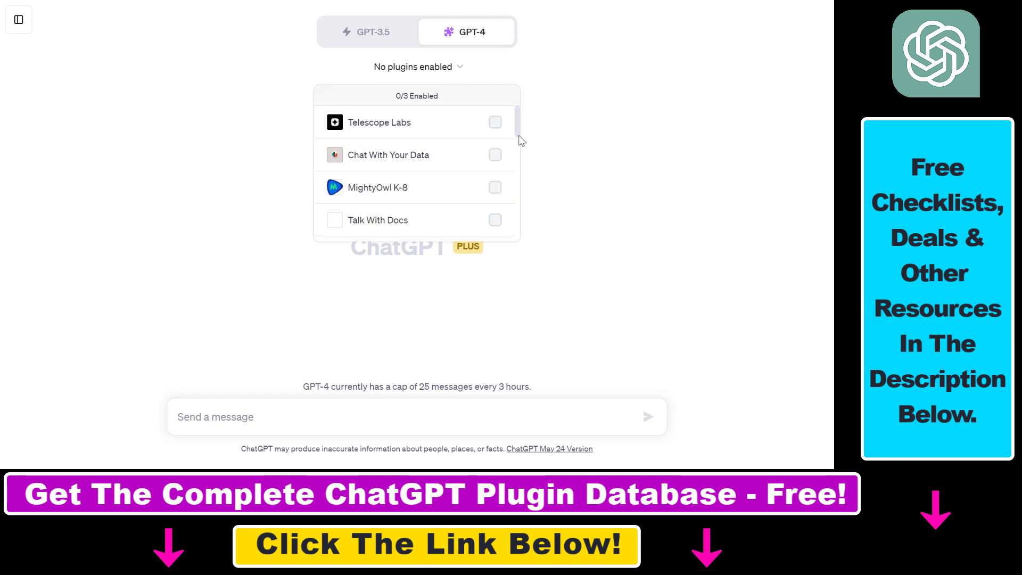
{"action": "scroll", "coordinate": [520, 143], "scroll_direction": "down", "scroll_amount": 5}
{"action": "left_click", "coordinate": [370, 174]}
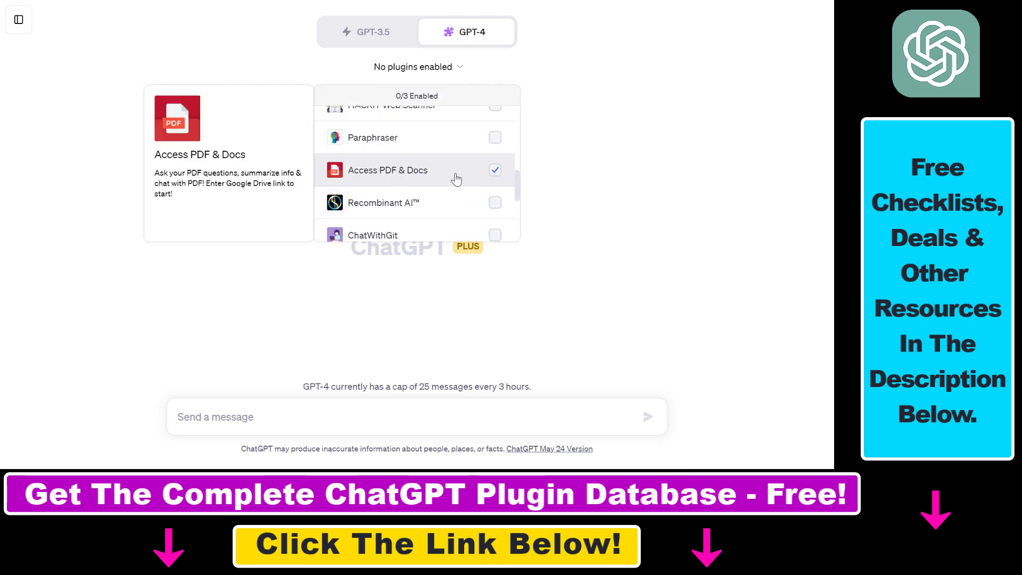
{"action": "scroll", "coordinate": [520, 201], "scroll_direction": "down", "scroll_amount": 5}
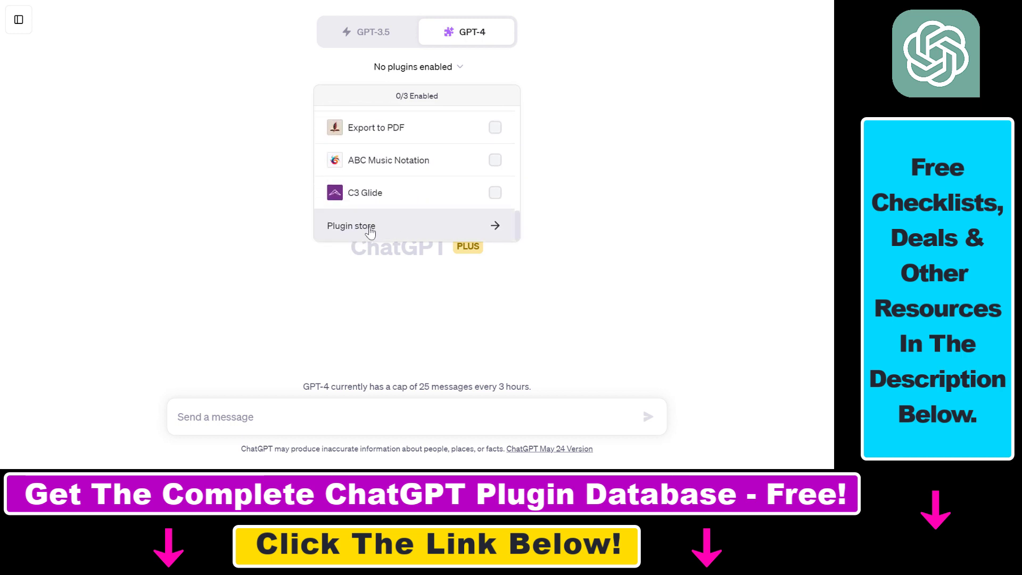
{"action": "left_click_drag", "start_coordinate": [518, 227], "coordinate": [522, 189]}
{"action": "left_click", "coordinate": [377, 202]}
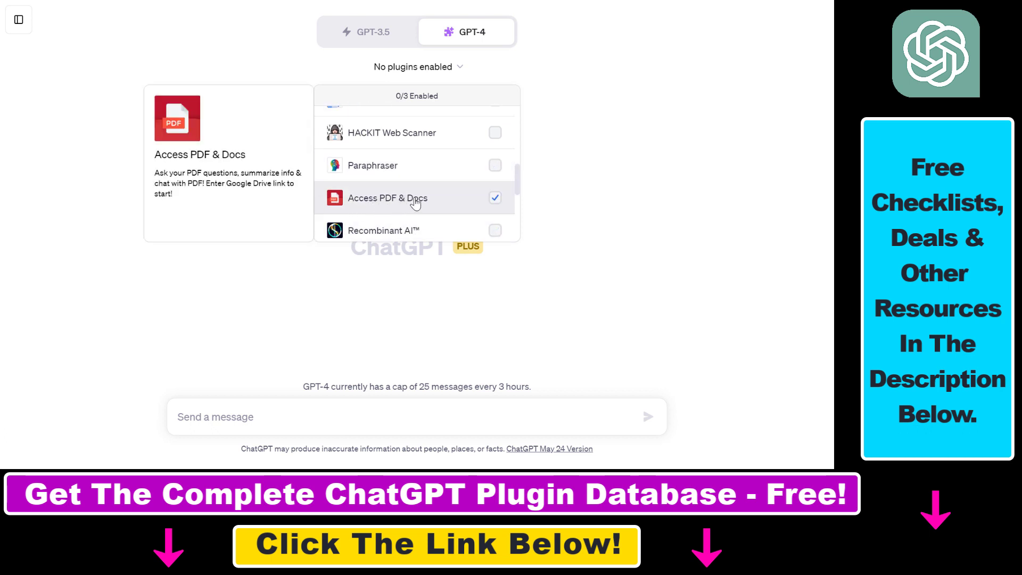
{"action": "left_click", "coordinate": [497, 201]}
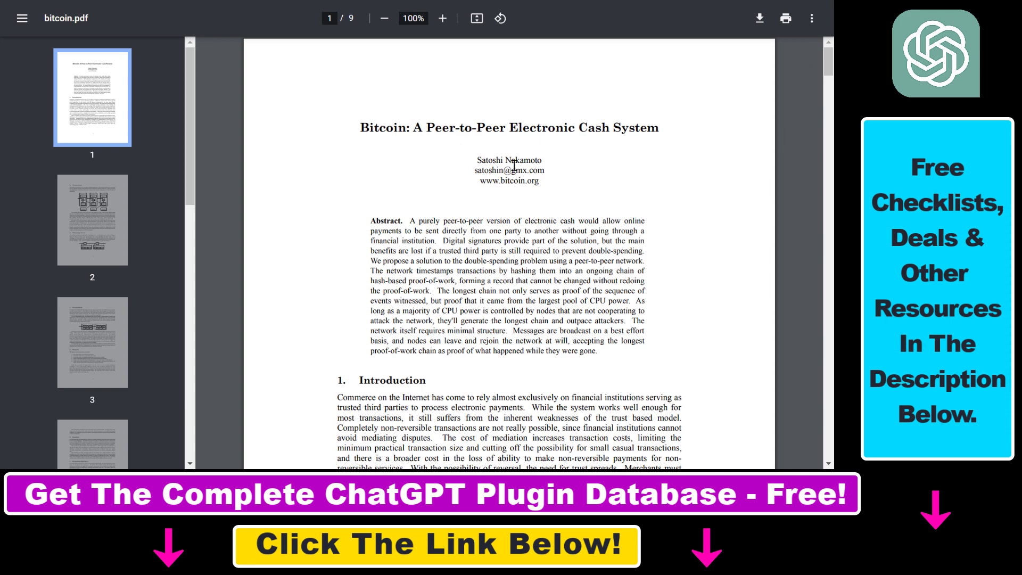
Step: Skim through all nine pages of bitcoin.pdf and return to the title page
{"action": "left_click_drag", "start_coordinate": [829, 61], "coordinate": [831, 351]}
{"action": "scroll", "coordinate": [407, 282], "scroll_direction": "up", "scroll_amount": 20}
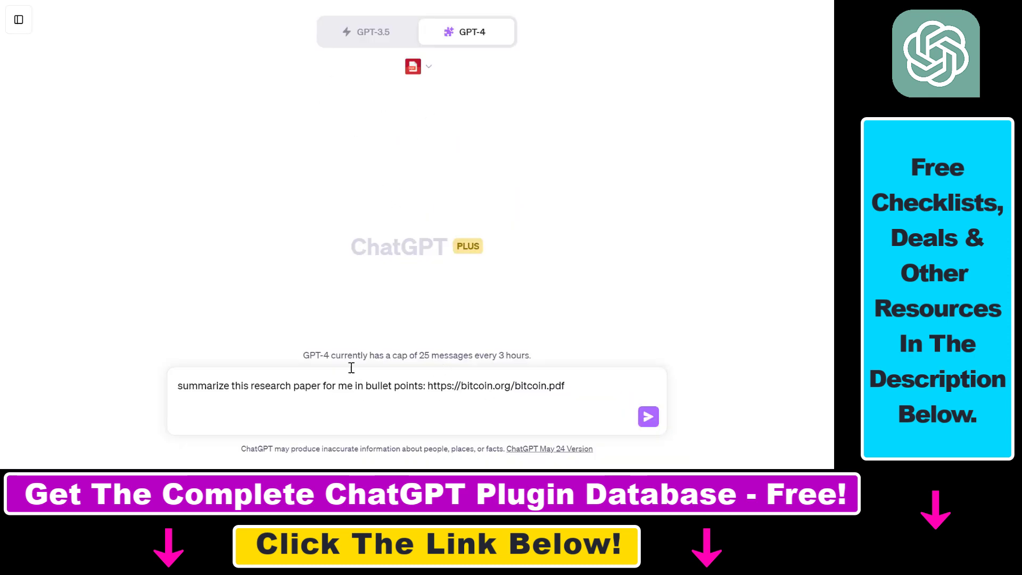
Step: Point out the summarize request, the bitcoin.org/bitcoin.pdf link, and the plugin's apology reply
{"action": "left_click_drag", "start_coordinate": [191, 388], "coordinate": [402, 387]}
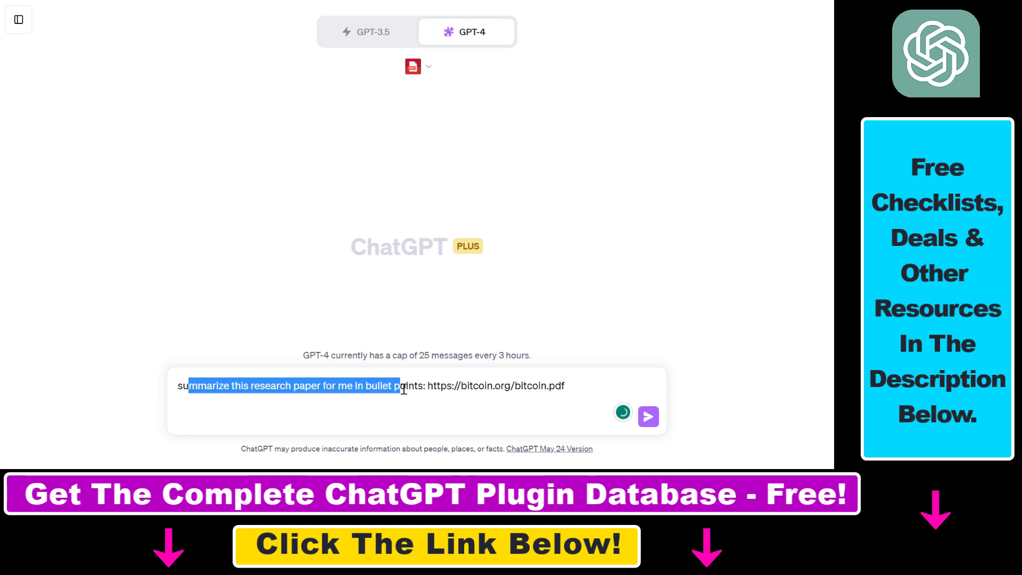
{"action": "left_click", "coordinate": [226, 385]}
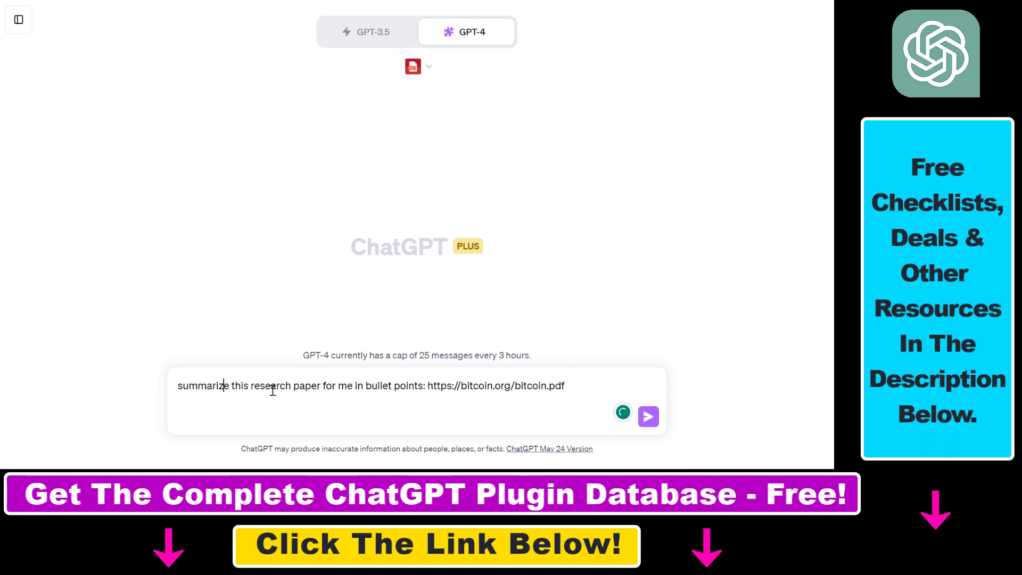
{"action": "left_click_drag", "start_coordinate": [198, 387], "coordinate": [423, 395]}
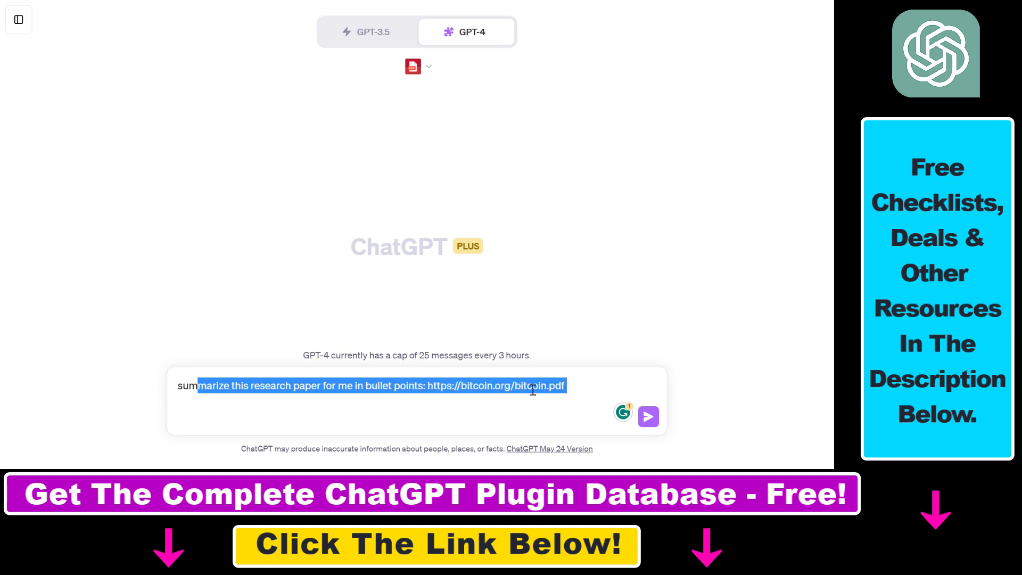
{"action": "left_click_drag", "start_coordinate": [565, 388], "coordinate": [430, 384]}
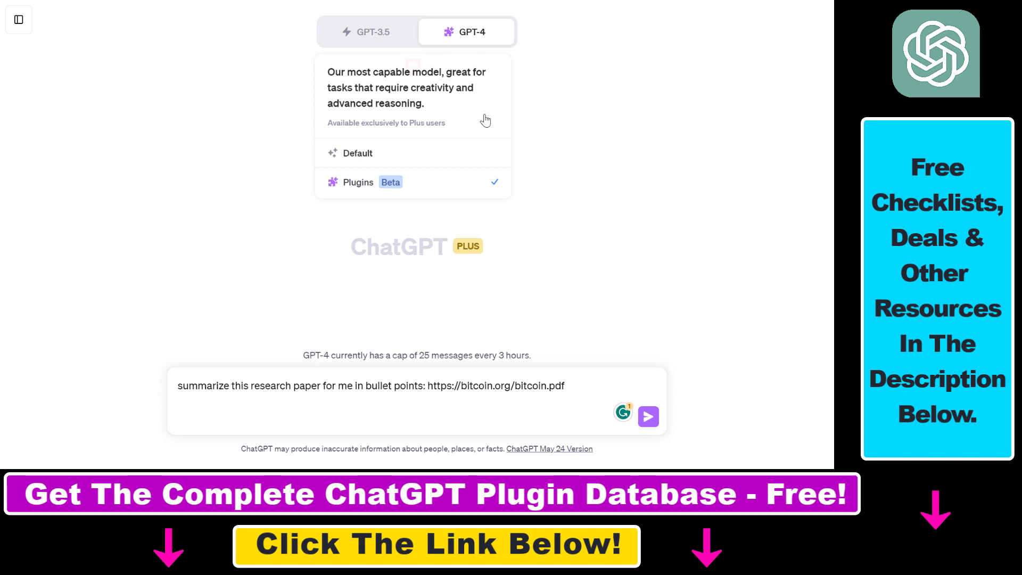
{"action": "left_click_drag", "start_coordinate": [428, 385], "coordinate": [470, 373]}
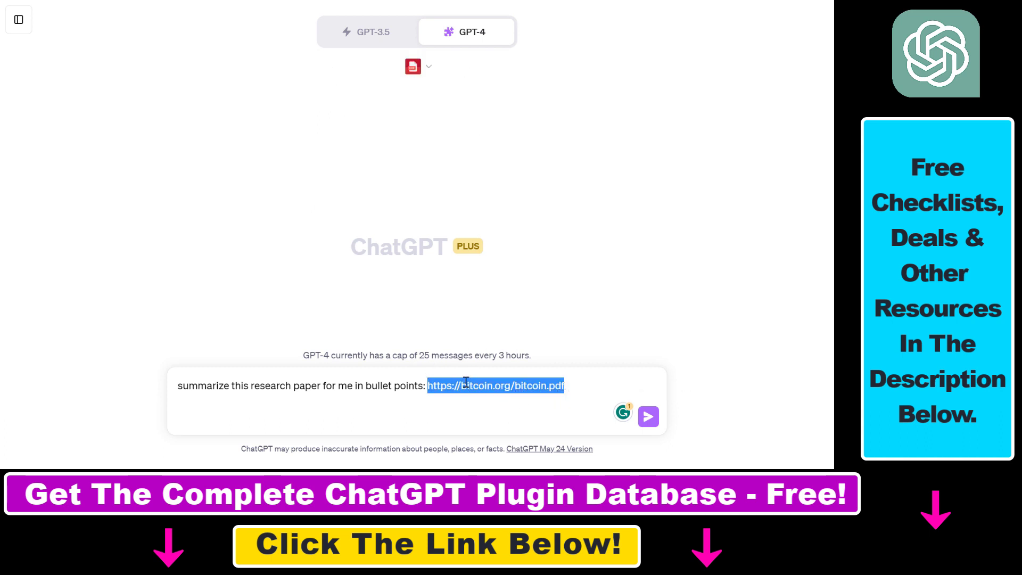
{"action": "left_click_drag", "start_coordinate": [429, 385], "coordinate": [571, 391]}
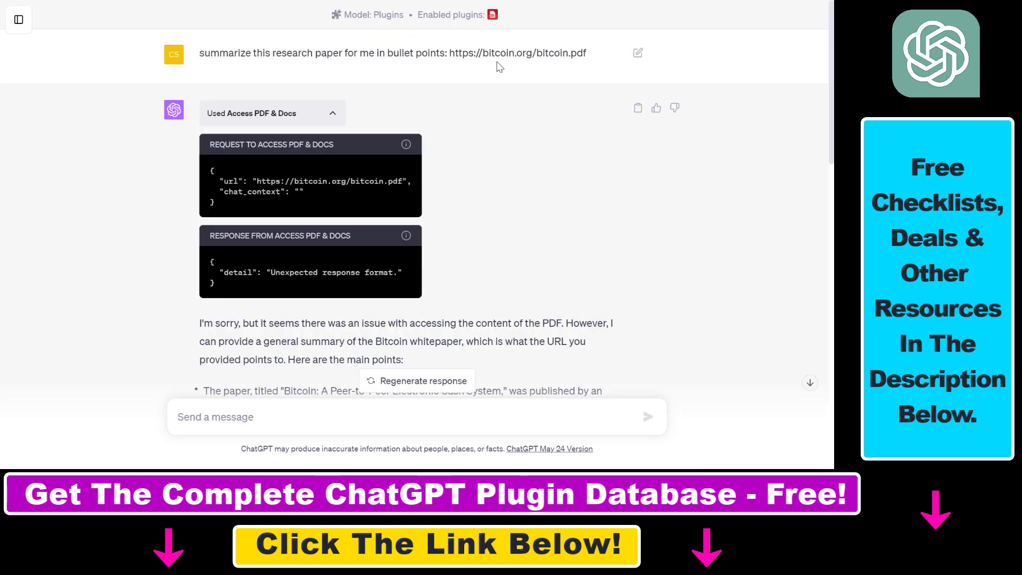
{"action": "left_click_drag", "start_coordinate": [545, 53], "coordinate": [510, 54]}
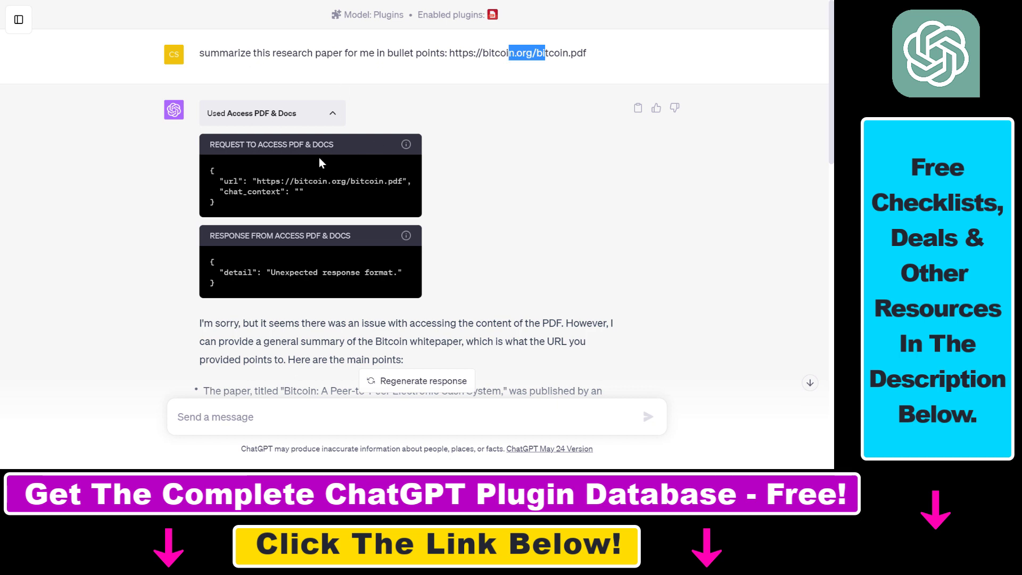
{"action": "left_click_drag", "start_coordinate": [201, 326], "coordinate": [234, 325]}
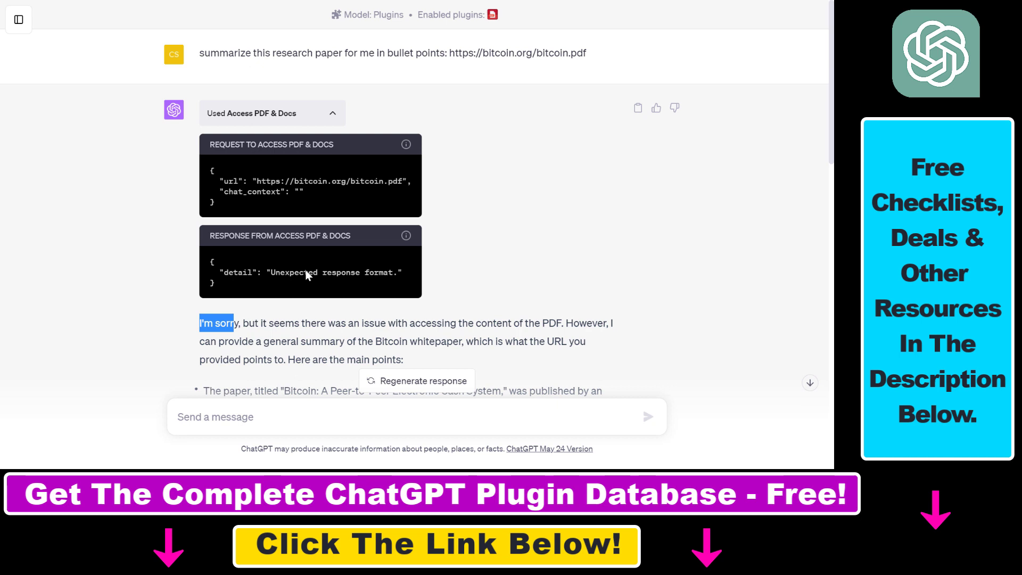
Step: Highlight the failed answer's opening apology and review the reply
{"action": "left_click_drag", "start_coordinate": [201, 323], "coordinate": [580, 323]}
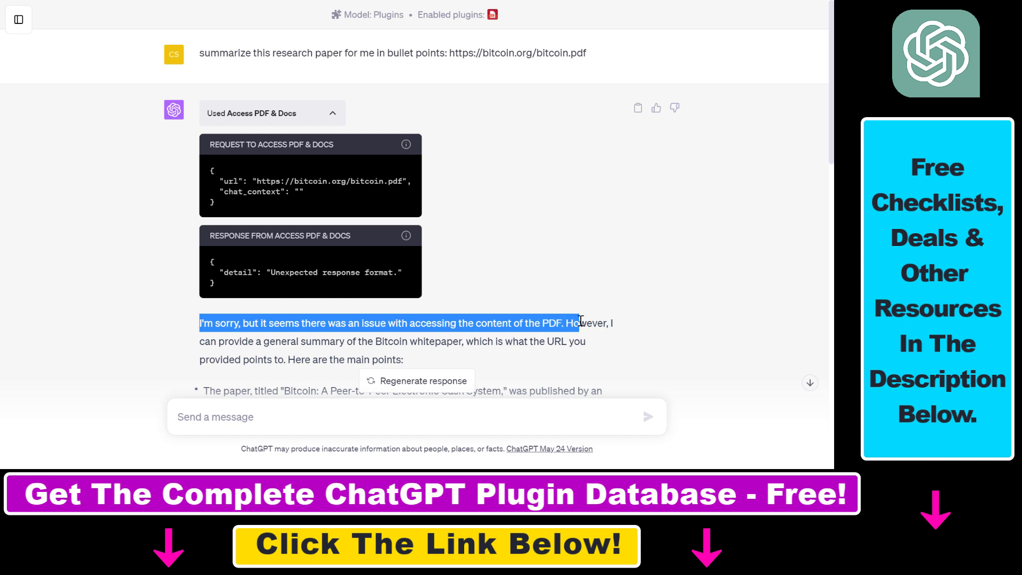
{"action": "scroll", "coordinate": [406, 315], "scroll_direction": "down", "scroll_amount": 1}
{"action": "scroll", "coordinate": [446, 181], "scroll_direction": "up", "scroll_amount": 1}
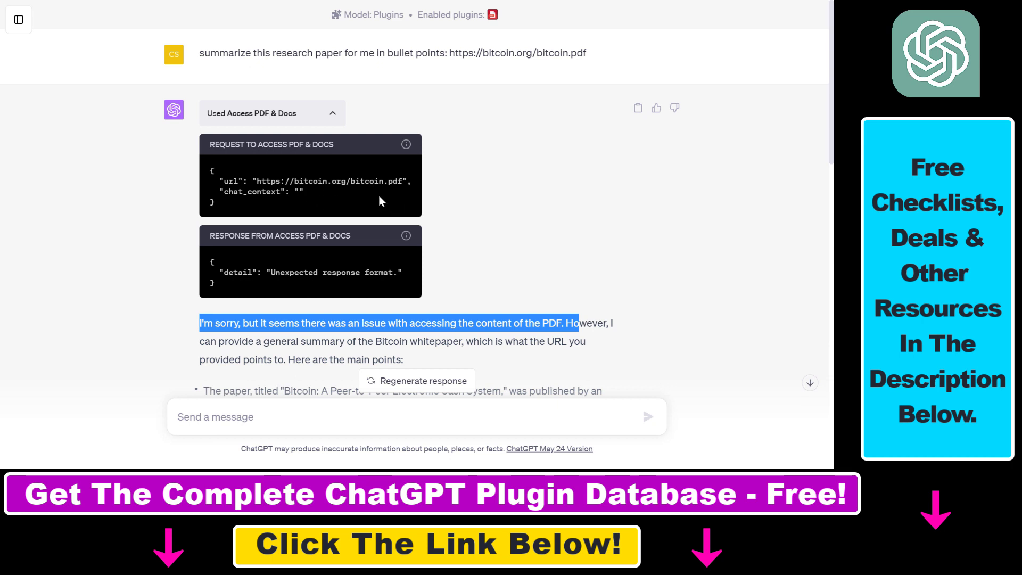
Step: Paste the bullet-point summary prompt with the Google Drive PDF link into the message box
{"action": "left_click", "coordinate": [302, 412]}
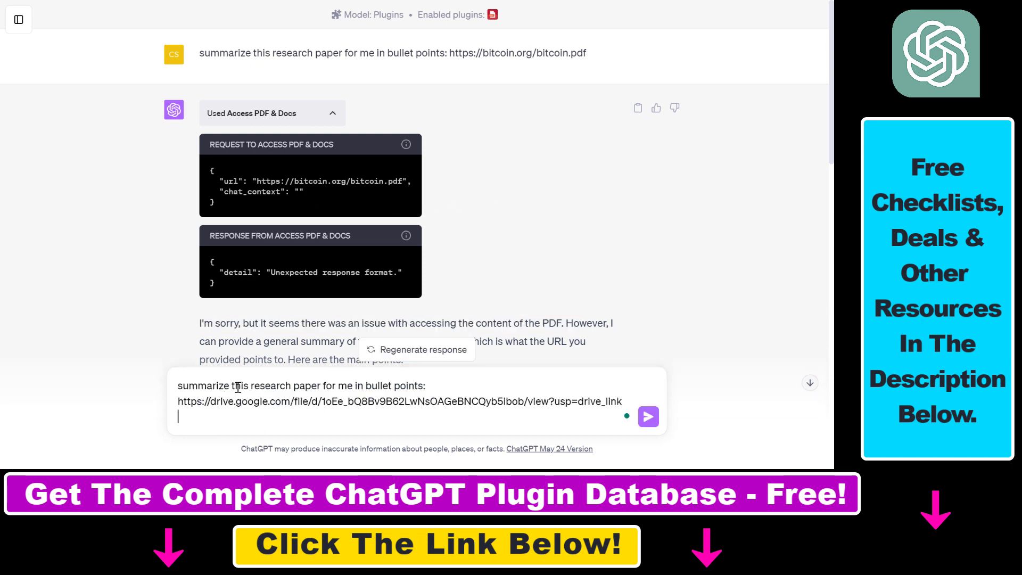
{"action": "left_click_drag", "start_coordinate": [183, 403], "coordinate": [297, 403]}
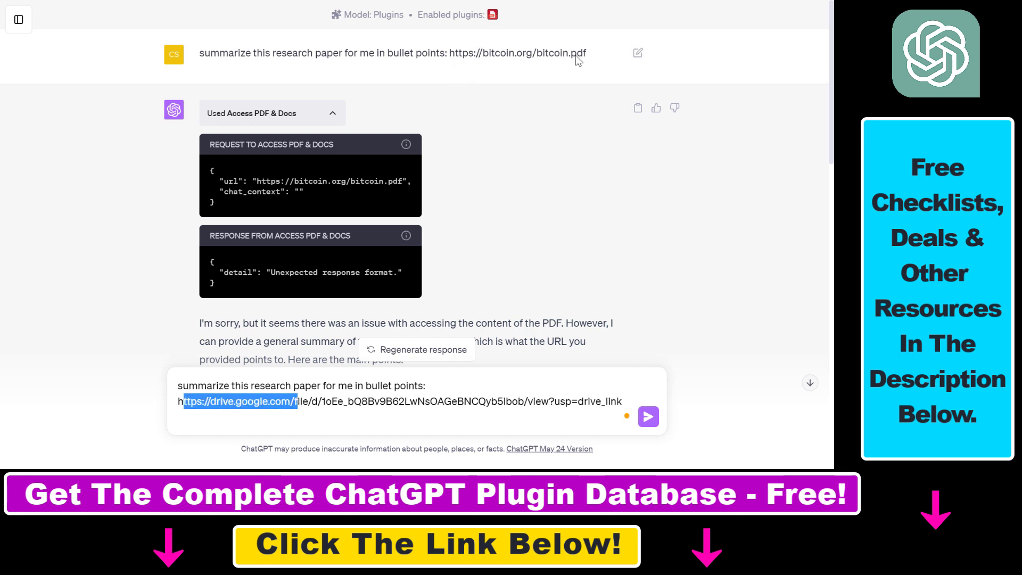
{"action": "left_click", "coordinate": [221, 402]}
{"action": "left_click_drag", "start_coordinate": [187, 403], "coordinate": [623, 401]}
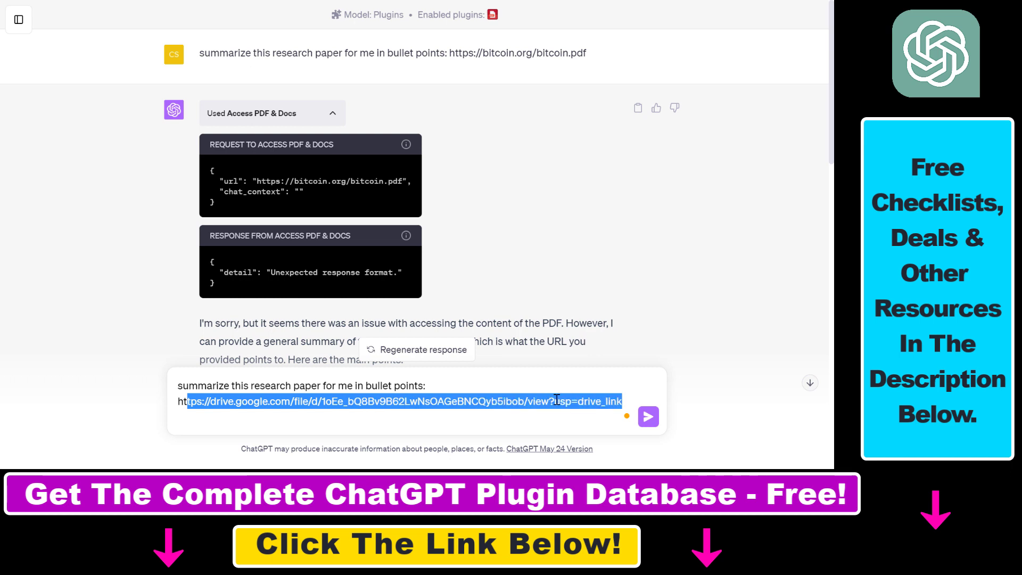
{"action": "left_click", "coordinate": [431, 405]}
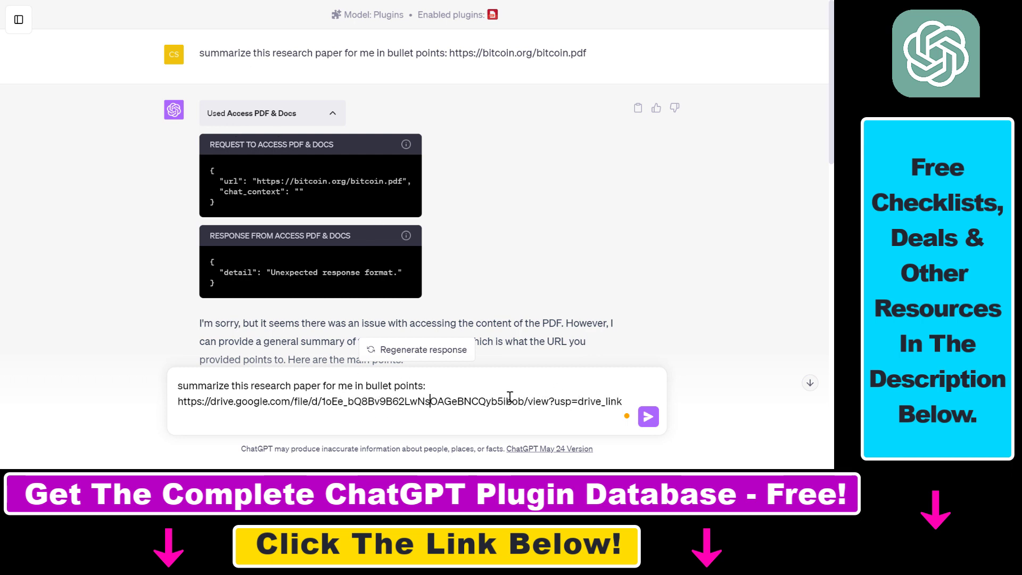
Step: Point out the Drive link and the bullet-point instruction, then send the request
{"action": "left_click_drag", "start_coordinate": [207, 403], "coordinate": [624, 403]}
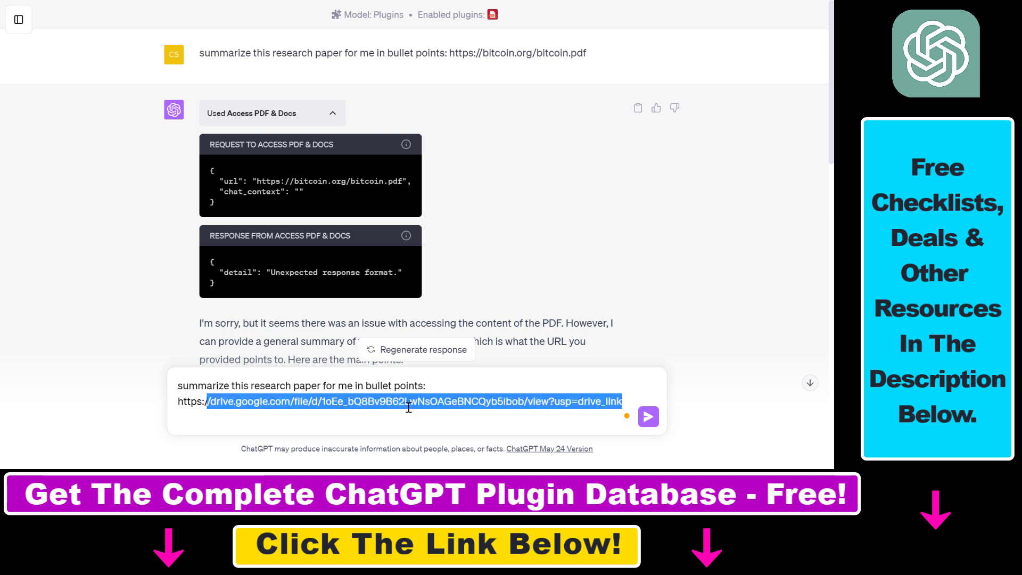
{"action": "left_click", "coordinate": [267, 402]}
{"action": "left_click_drag", "start_coordinate": [188, 385], "coordinate": [423, 385]}
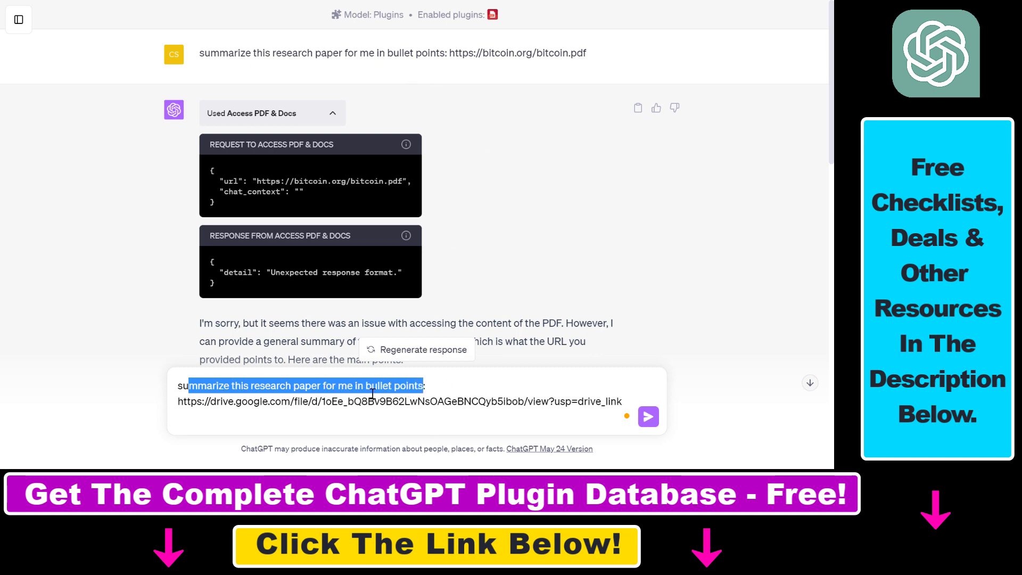
{"action": "left_click", "coordinate": [648, 417]}
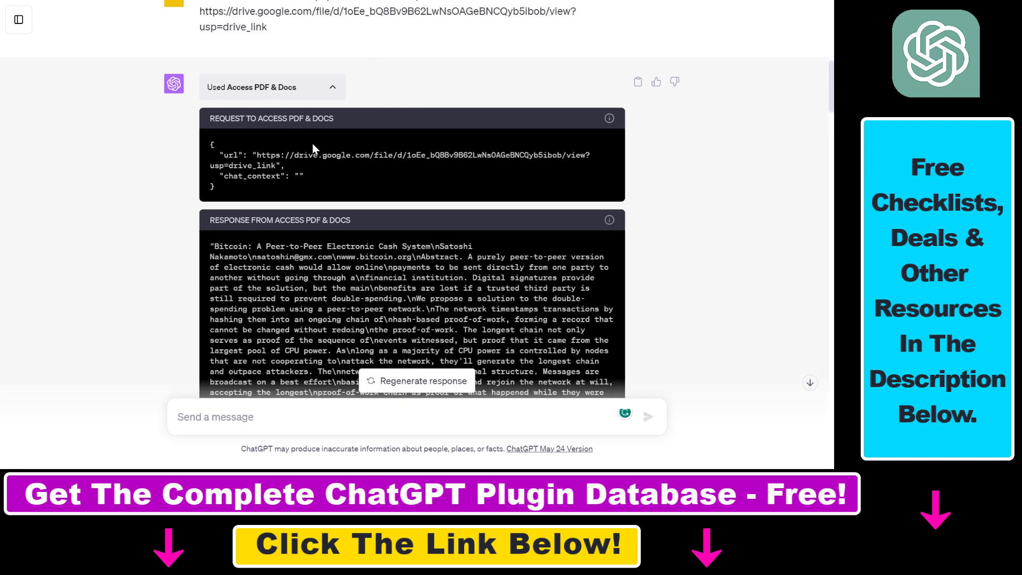
Step: Scroll past the plugin's extracted whitepaper text down to the bullet-point summary
{"action": "left_click_drag", "start_coordinate": [263, 155], "coordinate": [280, 165]}
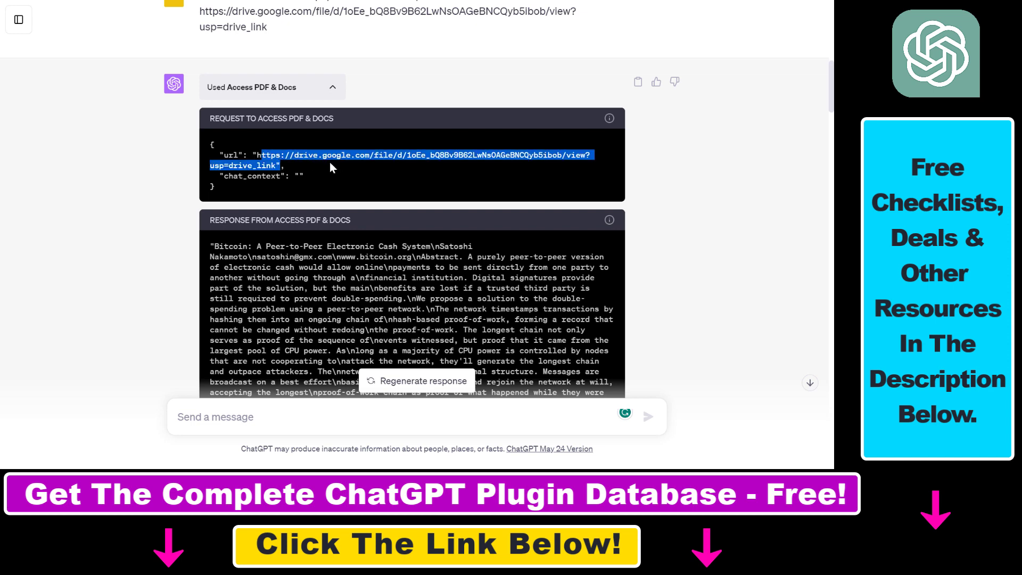
{"action": "scroll", "coordinate": [315, 174], "scroll_direction": "down", "scroll_amount": 2}
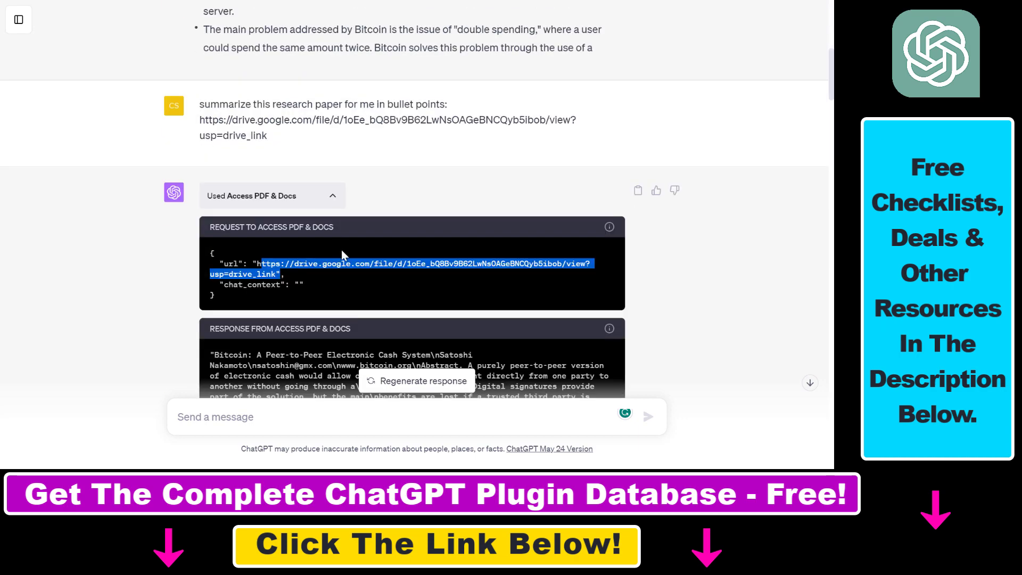
{"action": "scroll", "coordinate": [341, 250], "scroll_direction": "down", "scroll_amount": 4}
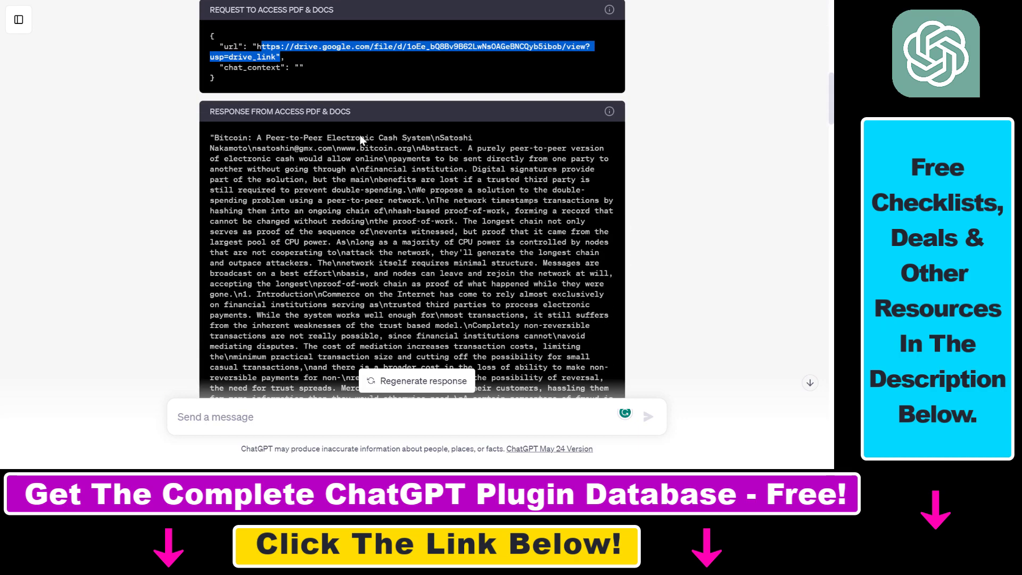
{"action": "scroll", "coordinate": [362, 137], "scroll_direction": "down", "scroll_amount": 15}
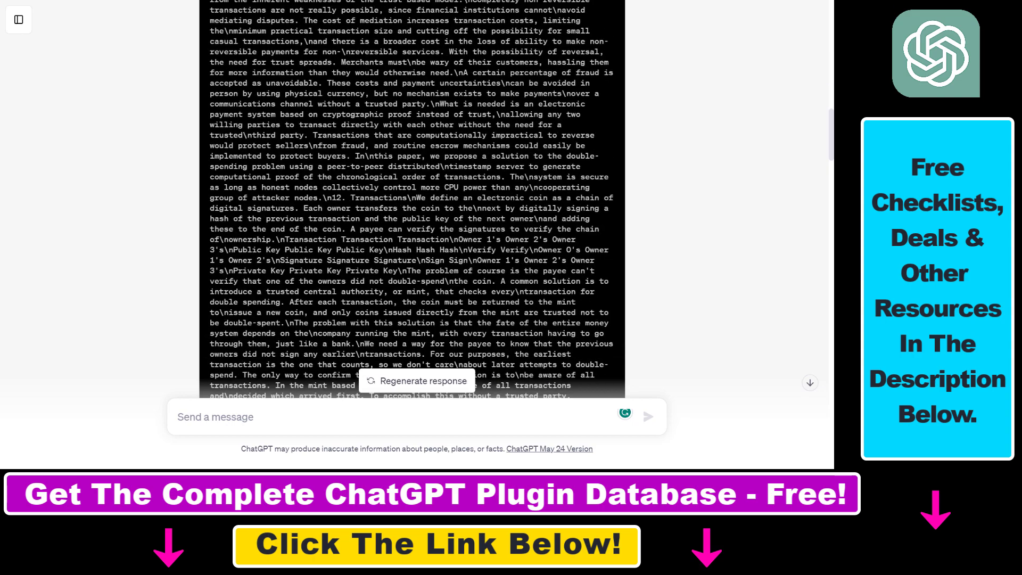
{"action": "scroll", "coordinate": [402, 162], "scroll_direction": "down", "scroll_amount": 2}
{"action": "left_click_drag", "start_coordinate": [327, 152], "coordinate": [591, 300]}
{"action": "scroll", "coordinate": [402, 161], "scroll_direction": "down", "scroll_amount": 10}
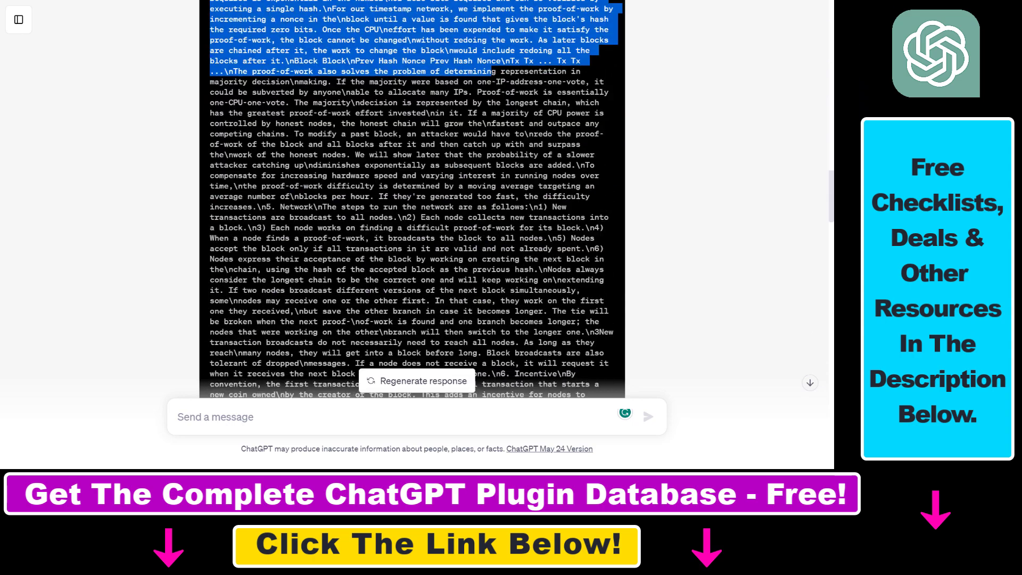
{"action": "scroll", "coordinate": [403, 157], "scroll_direction": "down", "scroll_amount": 15}
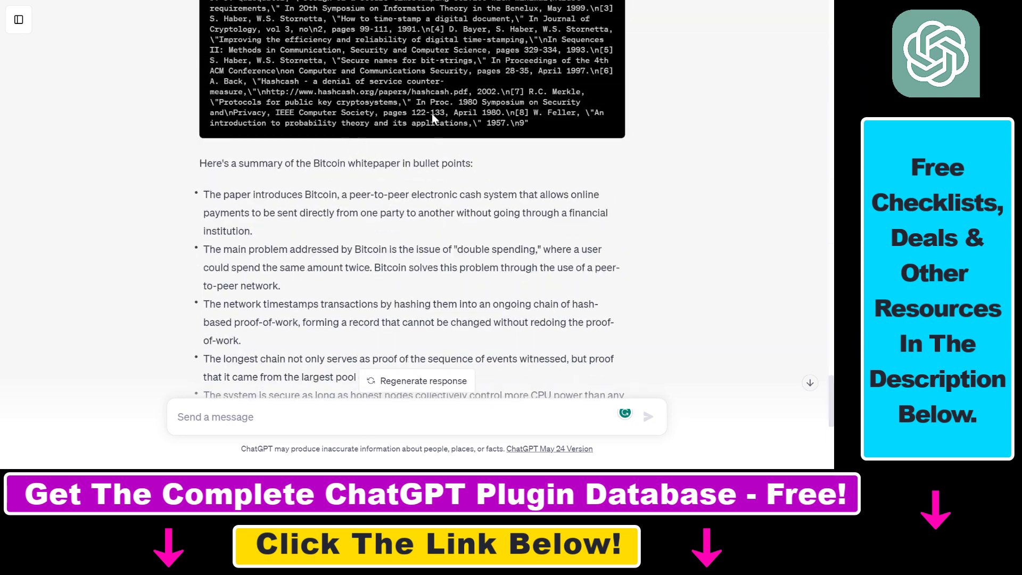
Step: Highlight the peer-to-peer cash, proof-of-work and signature bullets in the summary
{"action": "left_click_drag", "start_coordinate": [207, 165], "coordinate": [410, 250]}
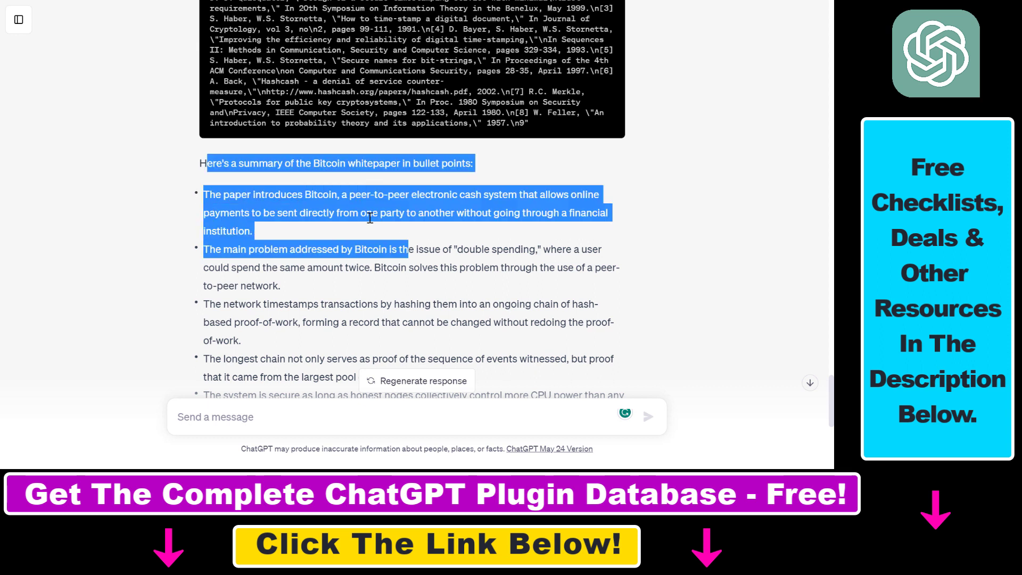
{"action": "left_click", "coordinate": [589, 184]}
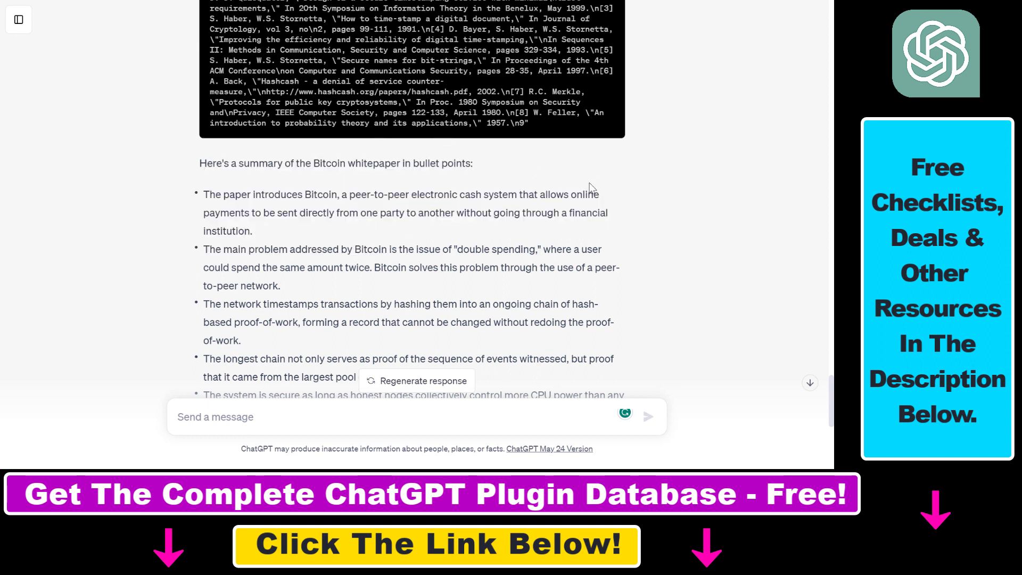
{"action": "left_click_drag", "start_coordinate": [211, 194], "coordinate": [372, 216]}
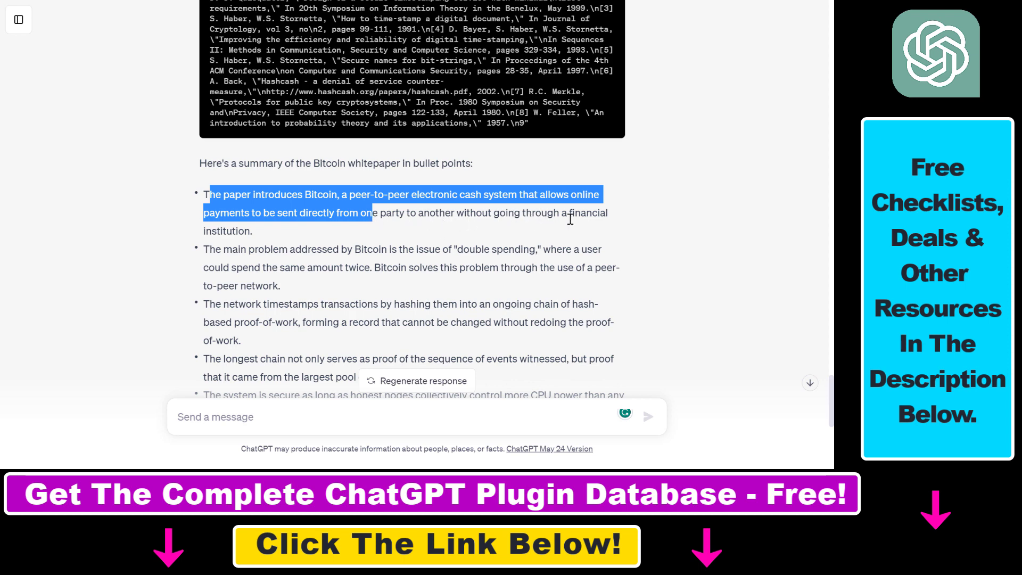
{"action": "scroll", "coordinate": [415, 245], "scroll_direction": "down", "scroll_amount": 4}
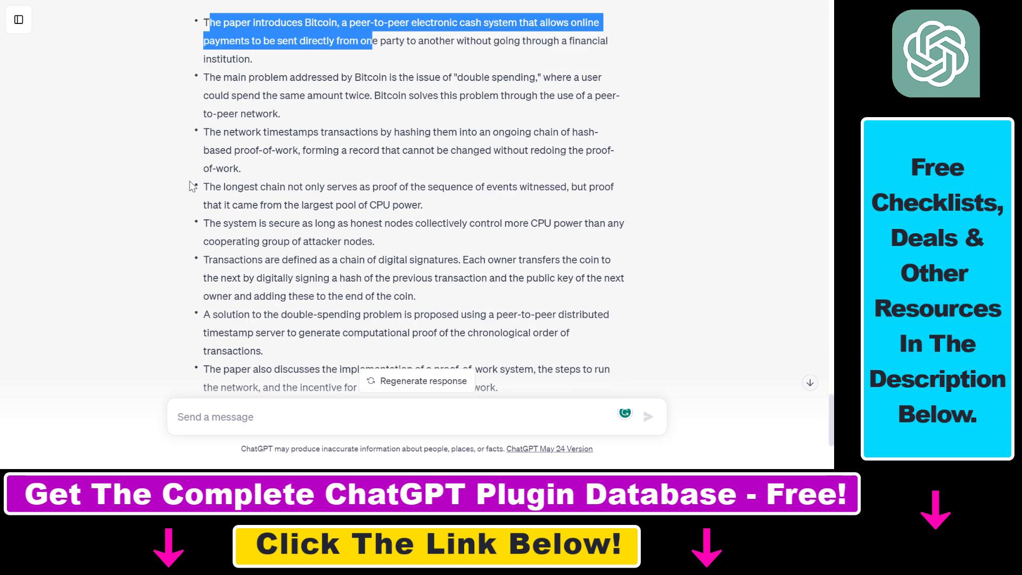
{"action": "left_click_drag", "start_coordinate": [203, 105], "coordinate": [416, 251]}
{"action": "left_click_drag", "start_coordinate": [550, 335], "coordinate": [549, 336]}
{"action": "scroll", "coordinate": [465, 242], "scroll_direction": "down", "scroll_amount": 3}
Step: Scroll back up and collapse the Used Access PDF & Docs details
{"action": "scroll", "coordinate": [447, 261], "scroll_direction": "up", "scroll_amount": 8}
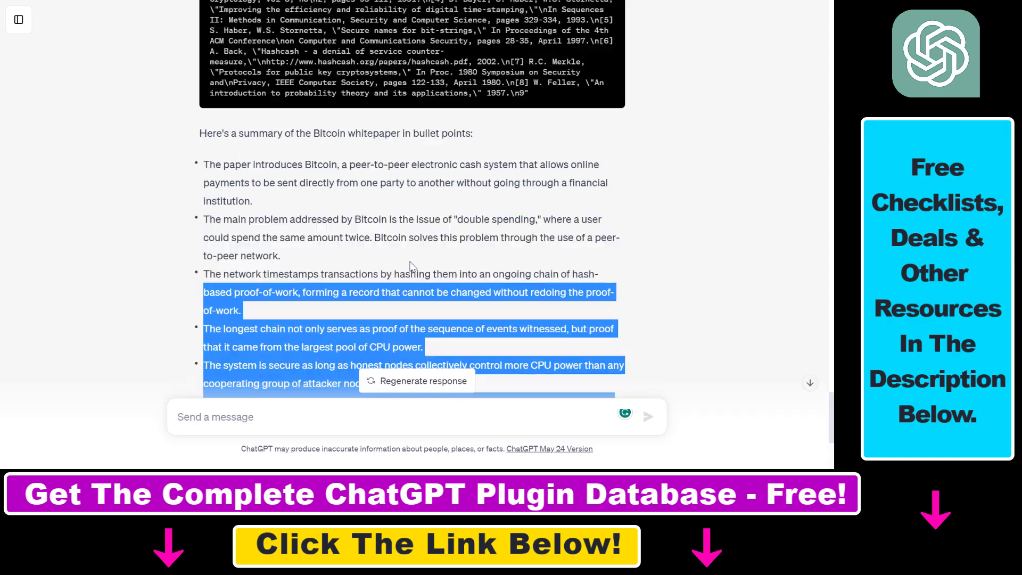
{"action": "scroll", "coordinate": [425, 280], "scroll_direction": "up", "scroll_amount": 15}
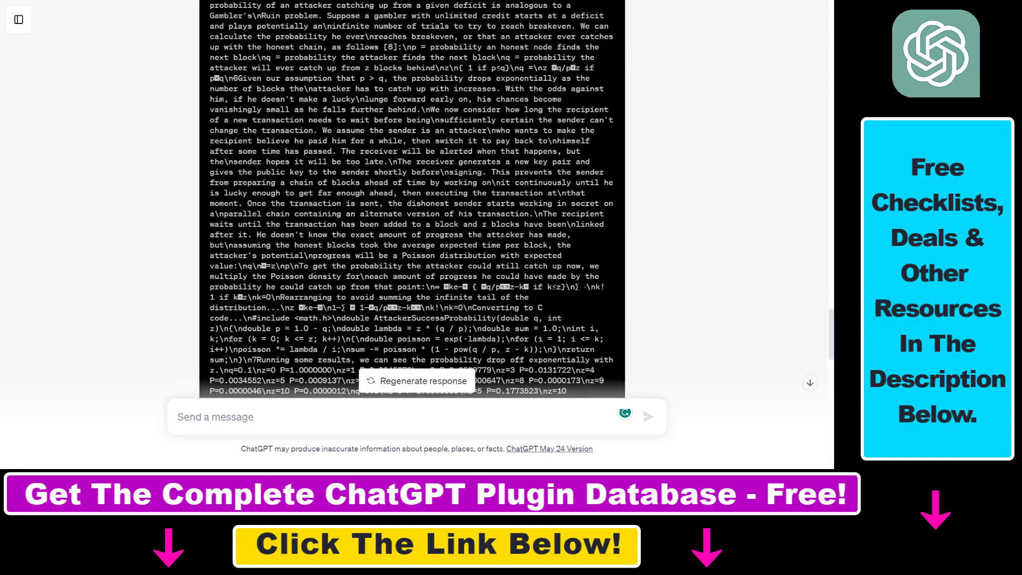
{"action": "scroll", "coordinate": [385, 219], "scroll_direction": "up", "scroll_amount": 15}
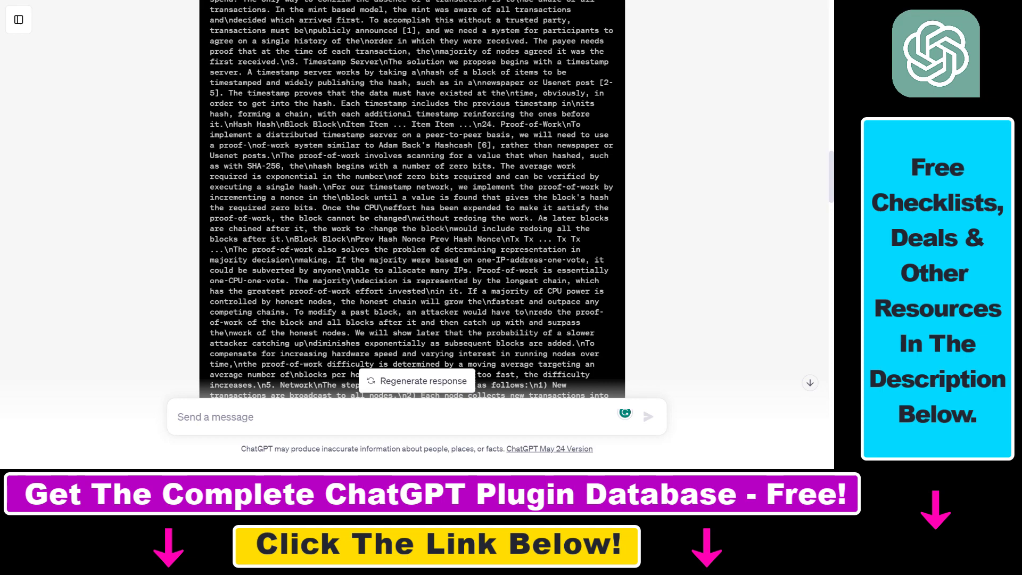
{"action": "scroll", "coordinate": [372, 221], "scroll_direction": "up", "scroll_amount": 5}
{"action": "left_click", "coordinate": [330, 152]}
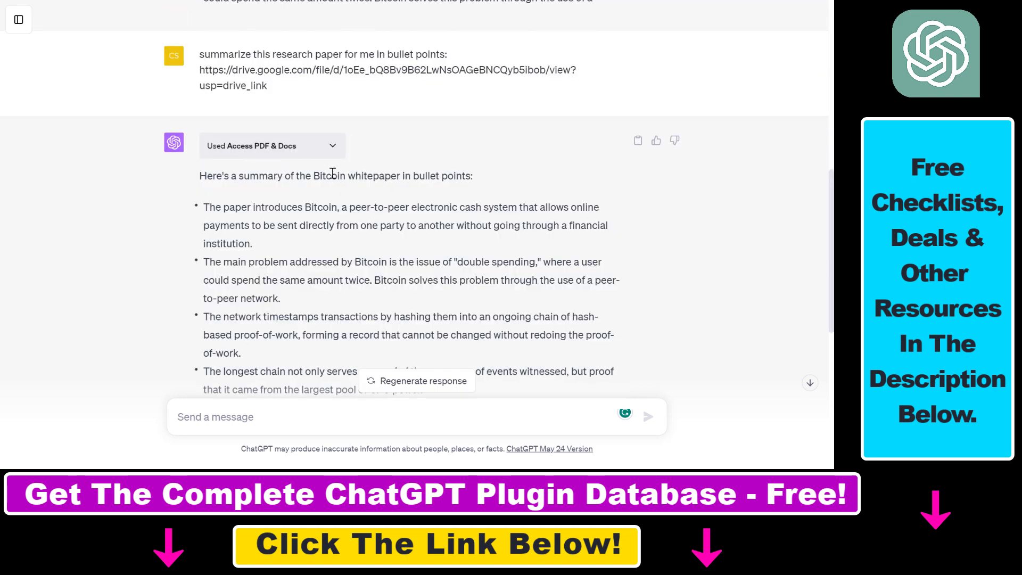
Step: Highlight the double-spending bullet and review the rest of the Bitcoin summary
{"action": "left_click_drag", "start_coordinate": [327, 261], "coordinate": [476, 280]}
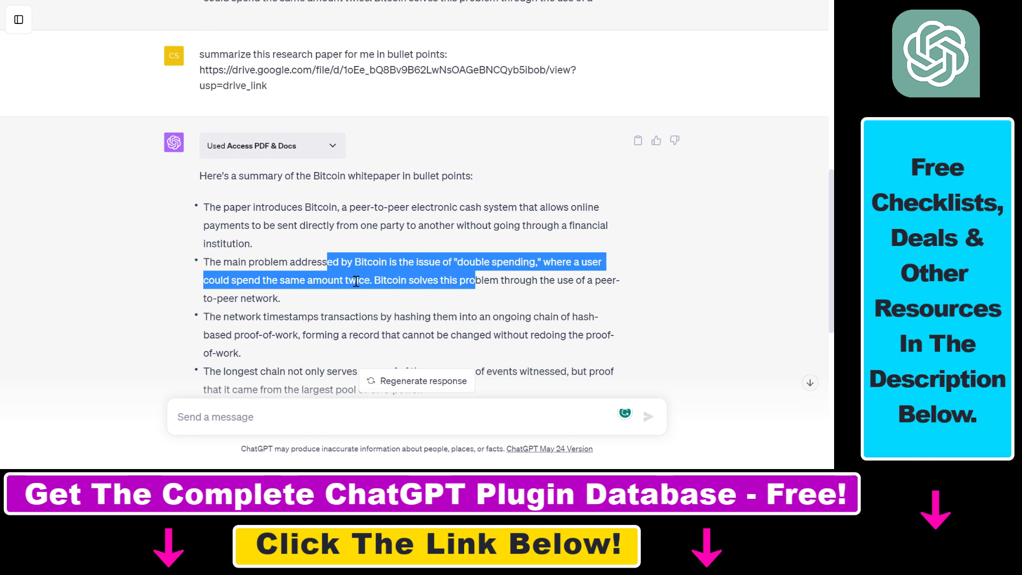
{"action": "scroll", "coordinate": [423, 294], "scroll_direction": "down", "scroll_amount": 7}
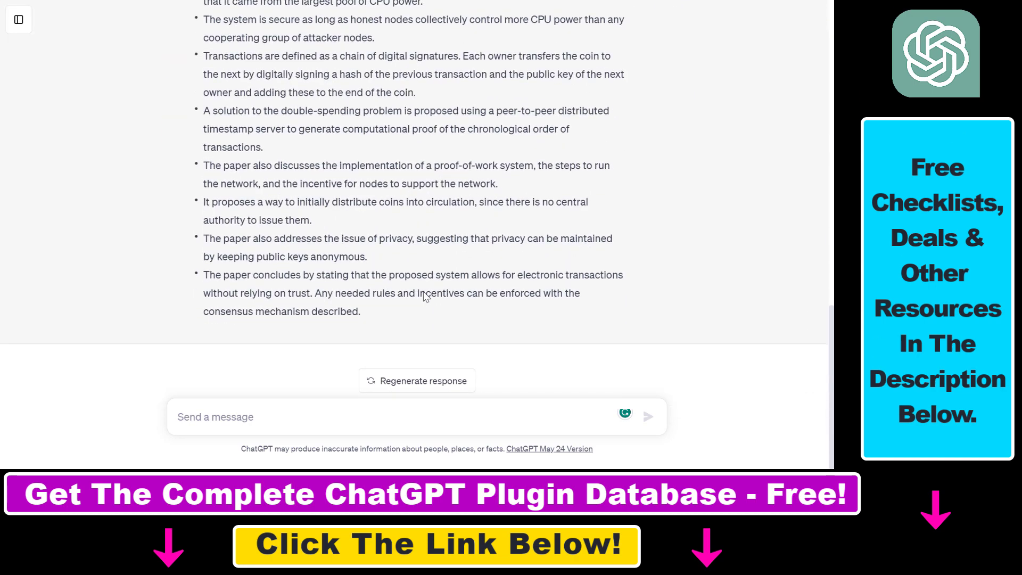
{"action": "scroll", "coordinate": [425, 296], "scroll_direction": "up", "scroll_amount": 8}
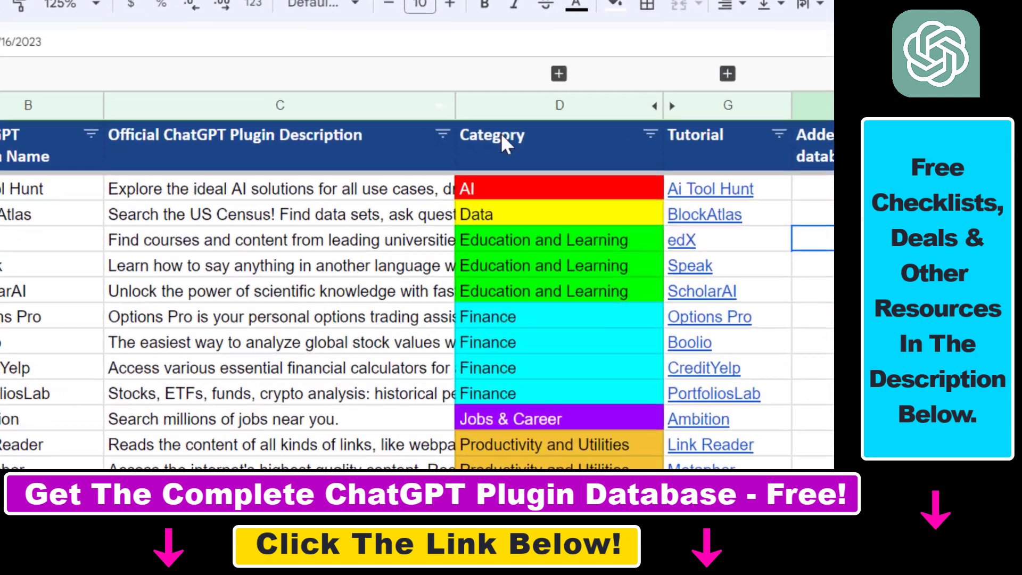
{"action": "left_click", "coordinate": [631, 176]}
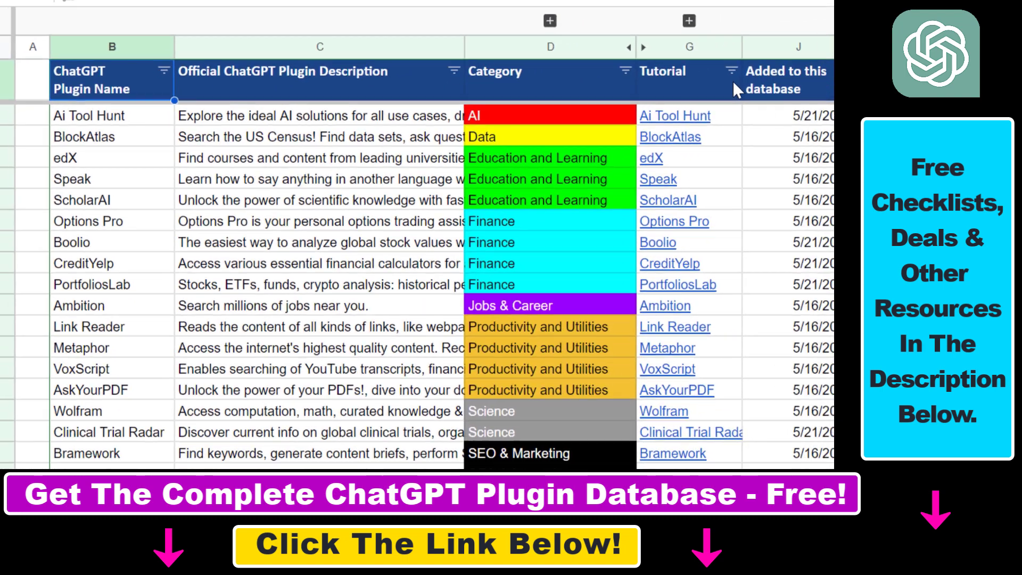
{"action": "left_click", "coordinate": [793, 72]}
{"action": "left_click", "coordinate": [711, 93]}
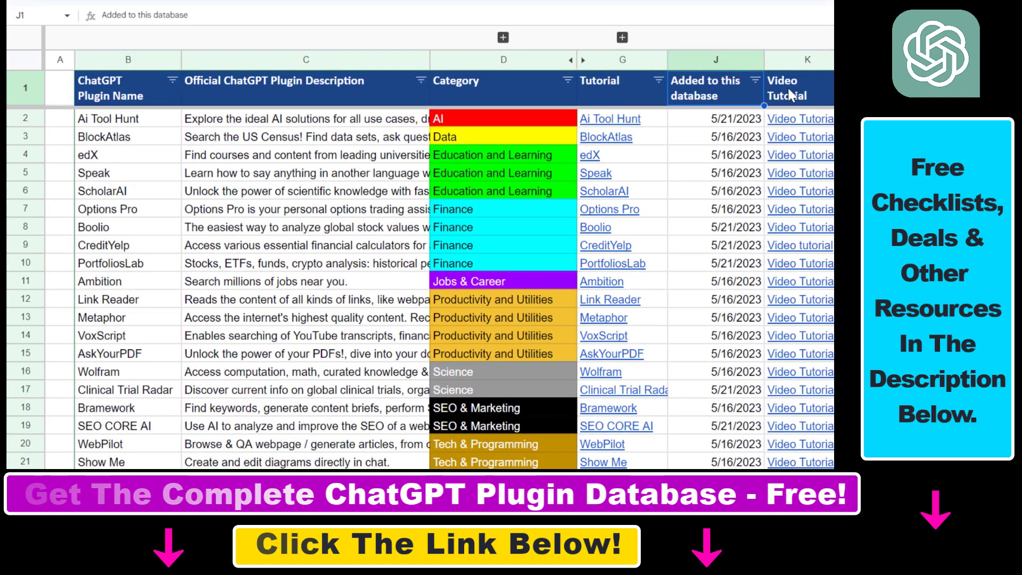